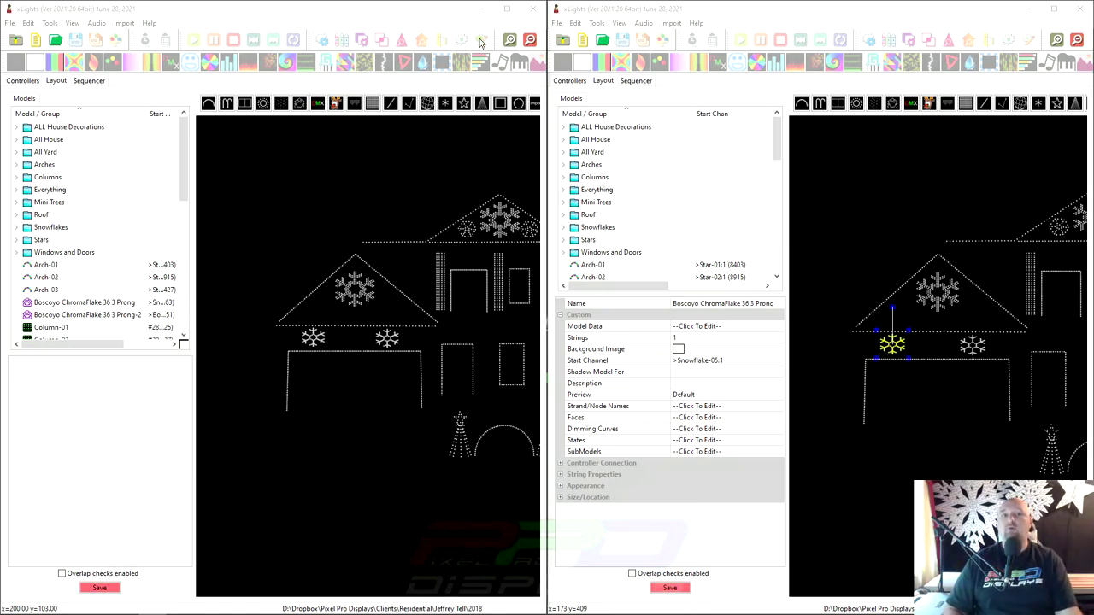
# Close the vendor model download list and restore the left layout to side-by-side size.
pyautogui.click(506, 8)
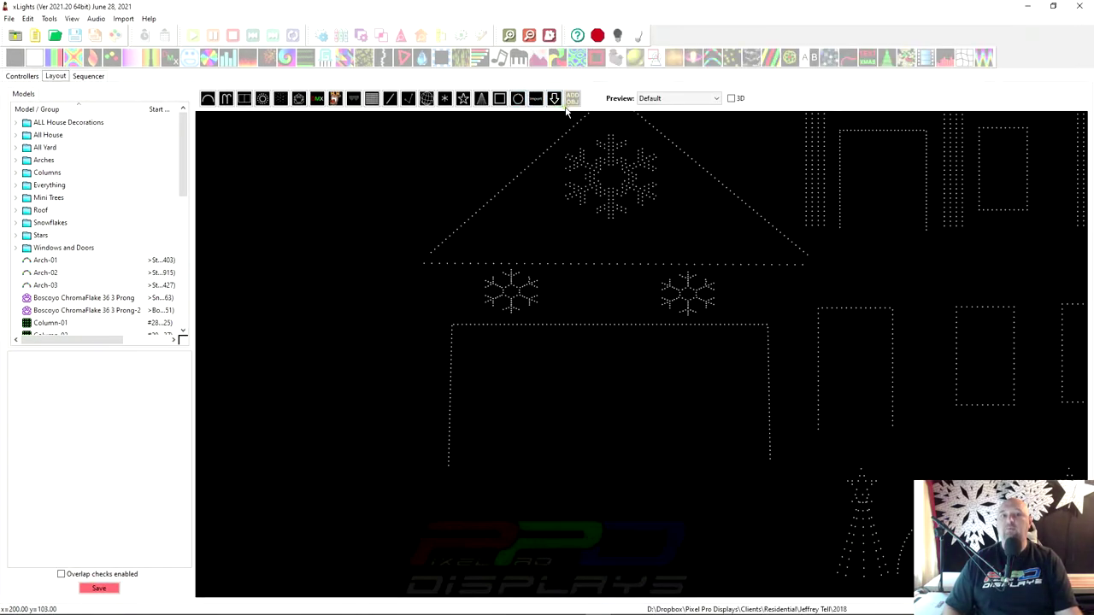
pyautogui.click(565, 117)
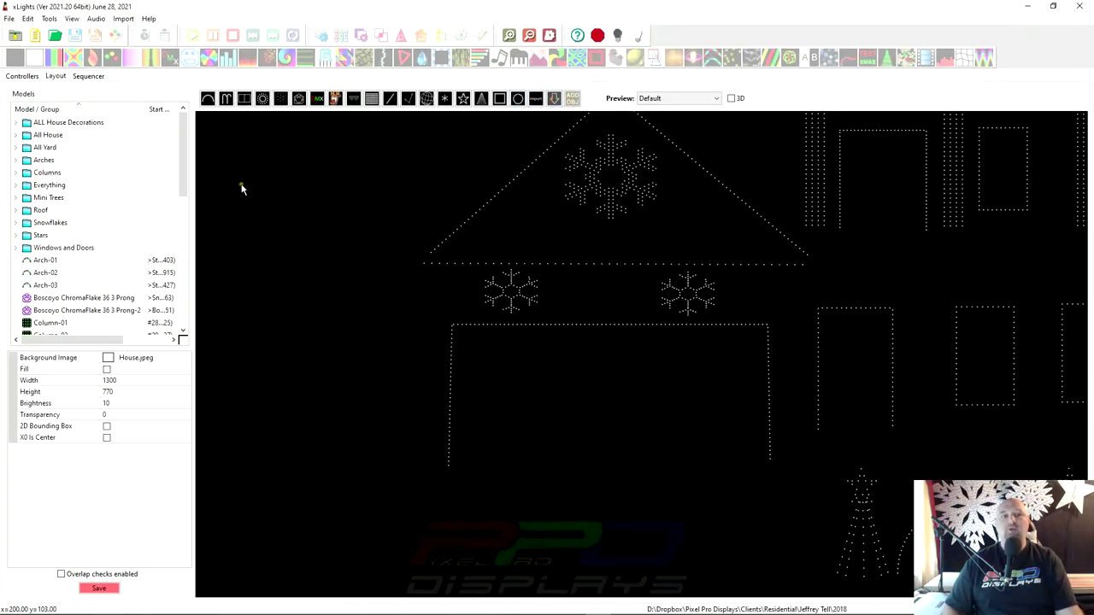
pyautogui.moveTo(248, 146); pyautogui.dragTo(324, 195)
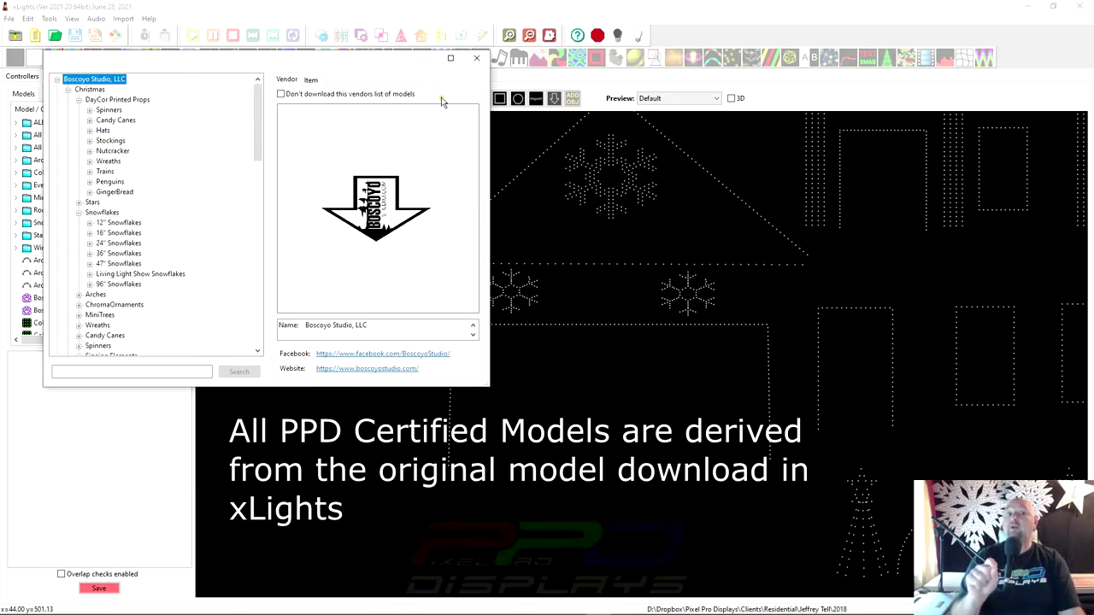
pyautogui.click(477, 58)
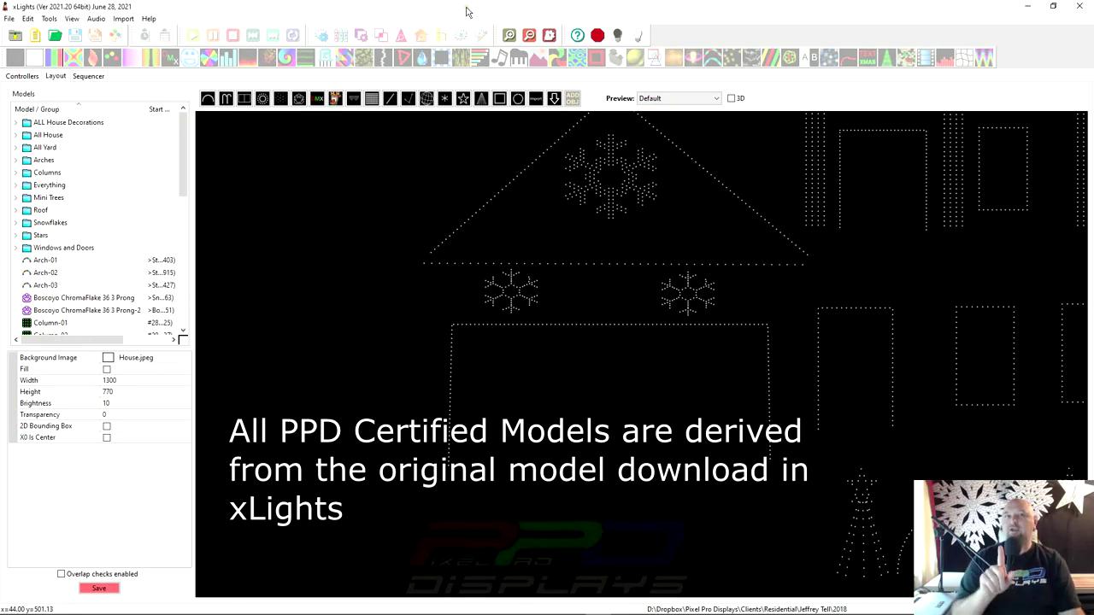
pyautogui.moveTo(481, 24); pyautogui.dragTo(0, 43)
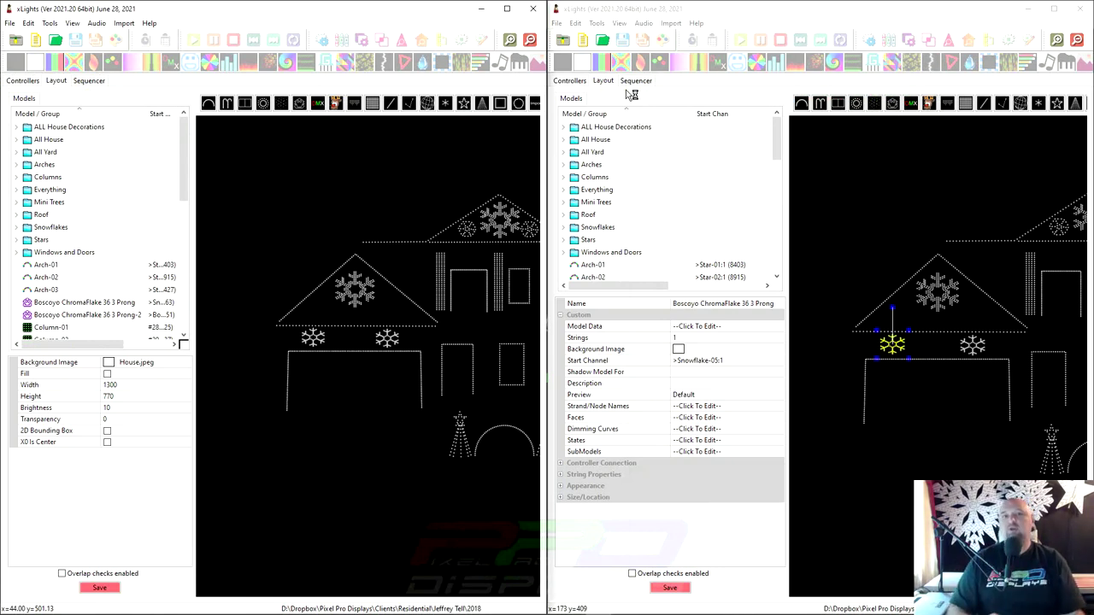
# Back up all of the show's layout files with File > Backup, confirming Yes.
pyautogui.click(6, 23)
pyautogui.click(74, 23)
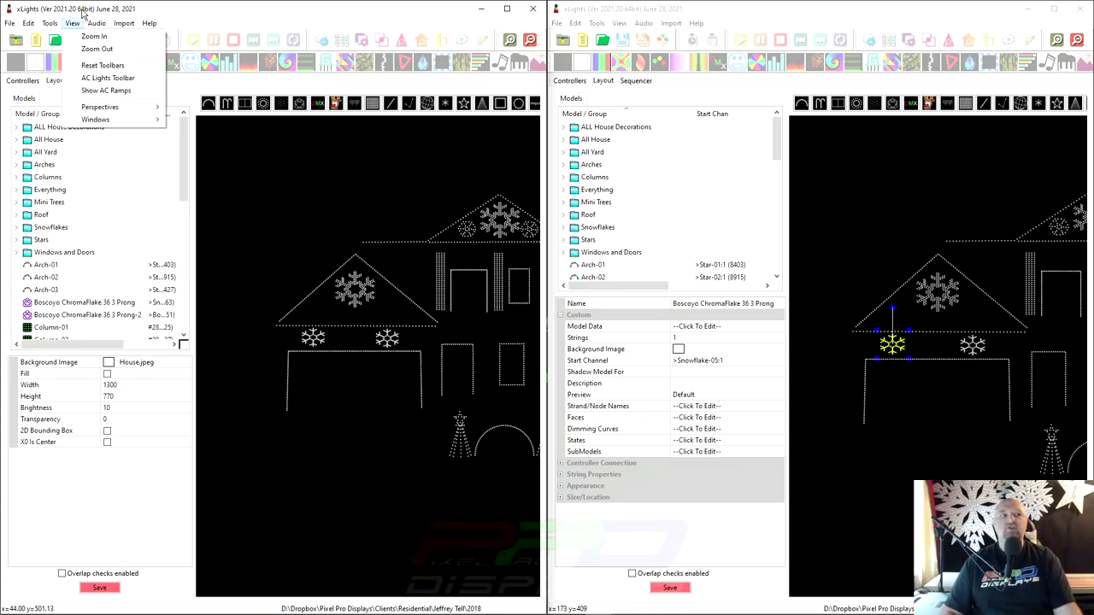
pyautogui.moveTo(10, 23)
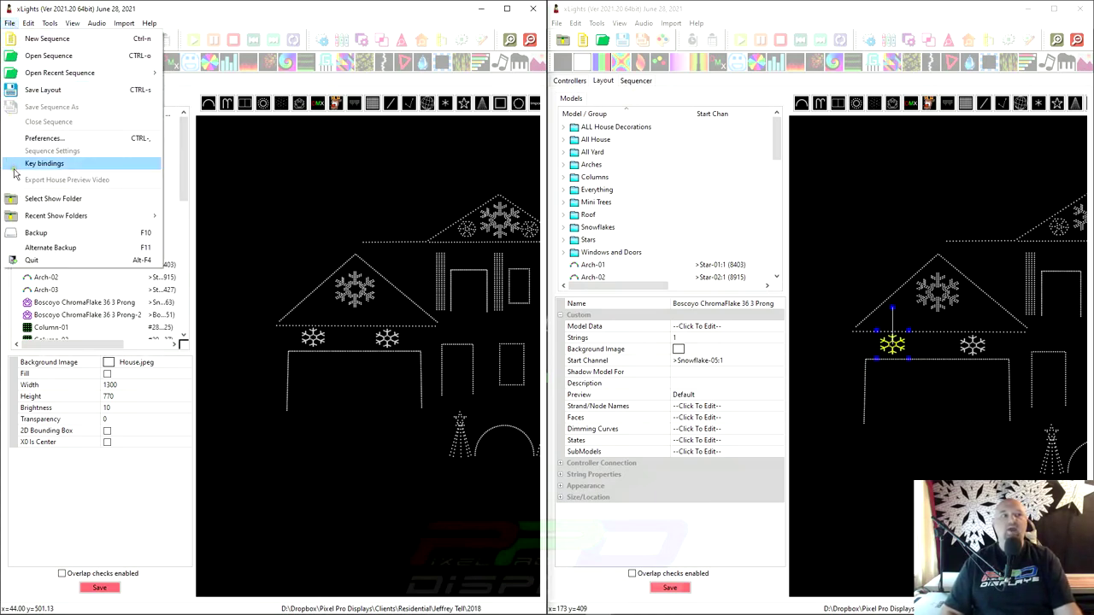
pyautogui.click(40, 233)
pyautogui.click(350, 318)
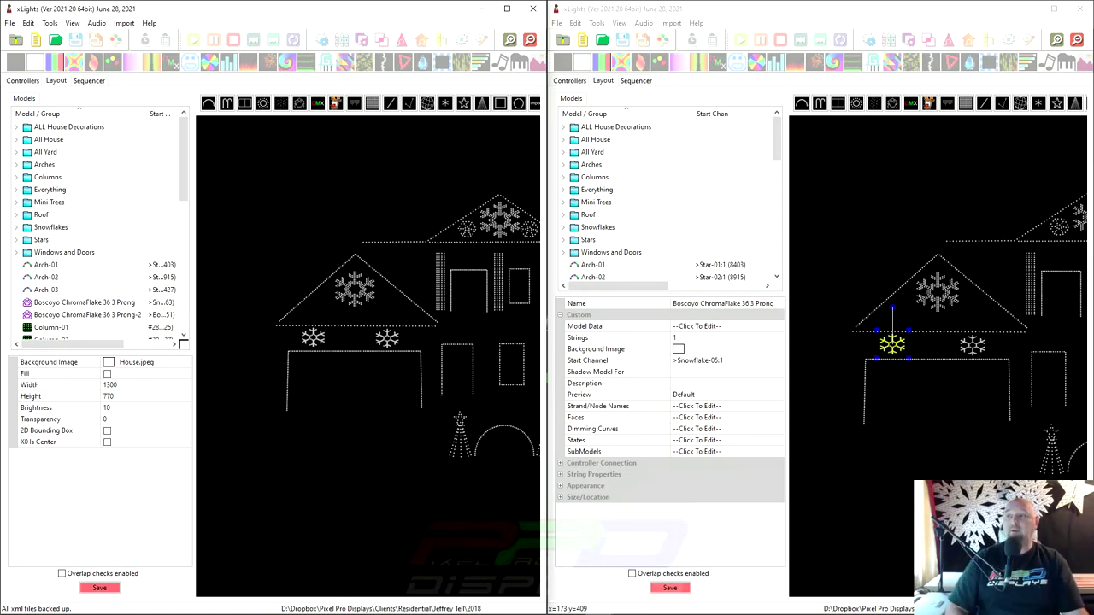
# Switch to the browser and go back to the PPD Certified Models page.
pyautogui.hotkey('alt', 'Tab')
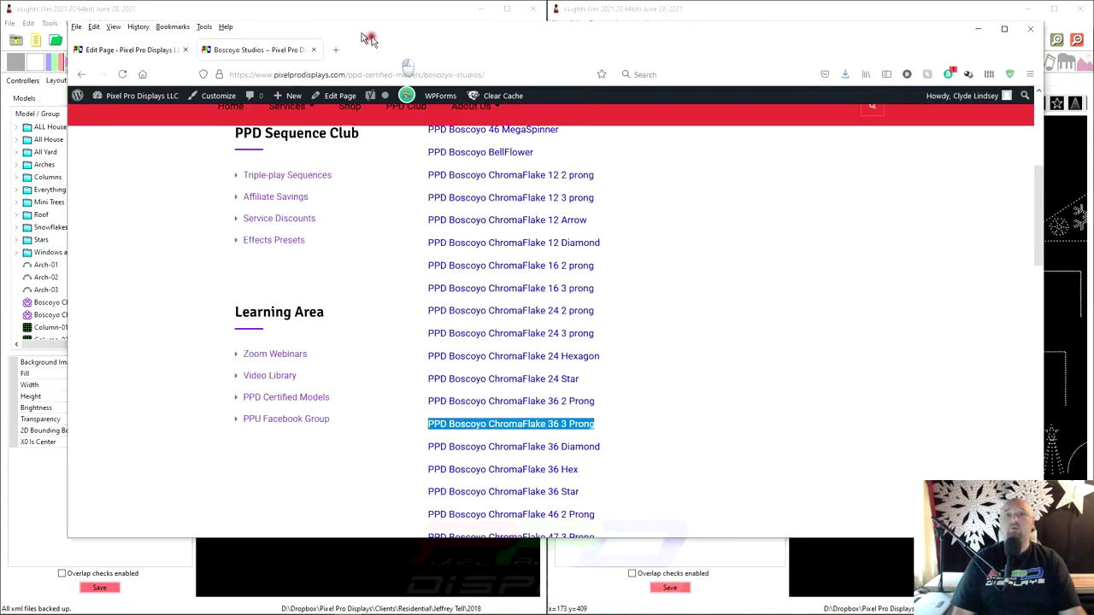
pyautogui.scroll(-1, 464, 461)
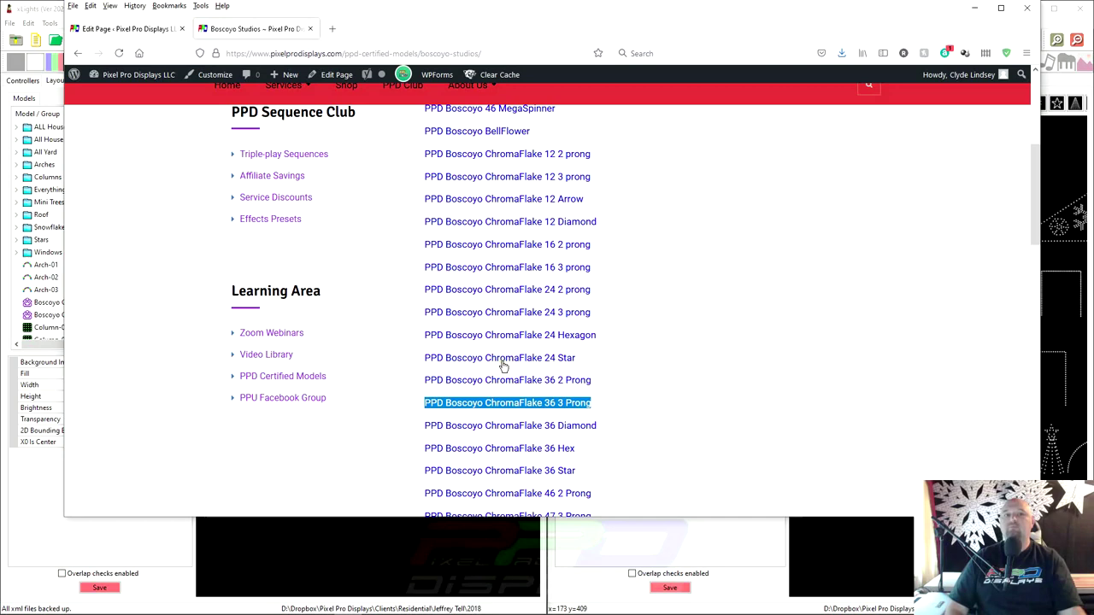
pyautogui.scroll(5, 599, 318)
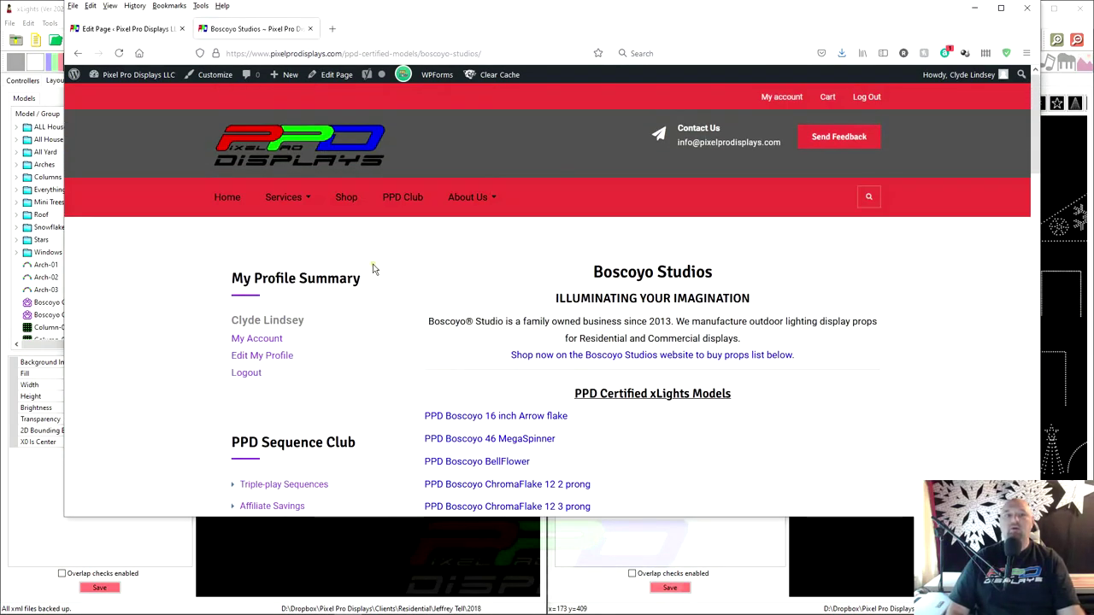
pyautogui.rightClick(143, 290)
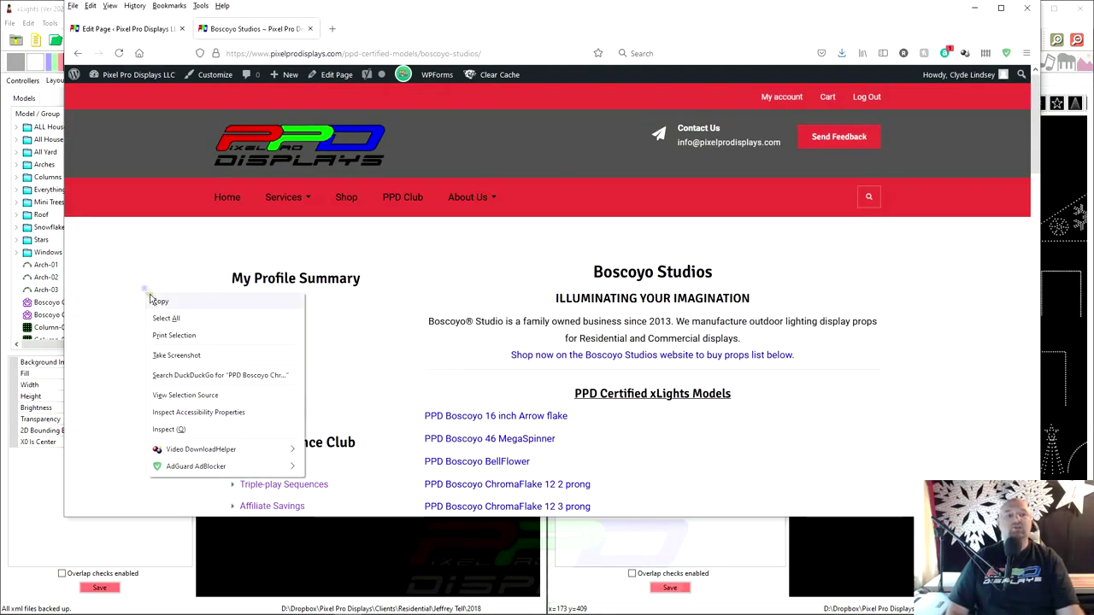
pyautogui.click(78, 53)
# Go forward to the Boscoyo Studios page and scroll to its ChromaFlake model links.
pyautogui.scroll(-3, 556, 362)
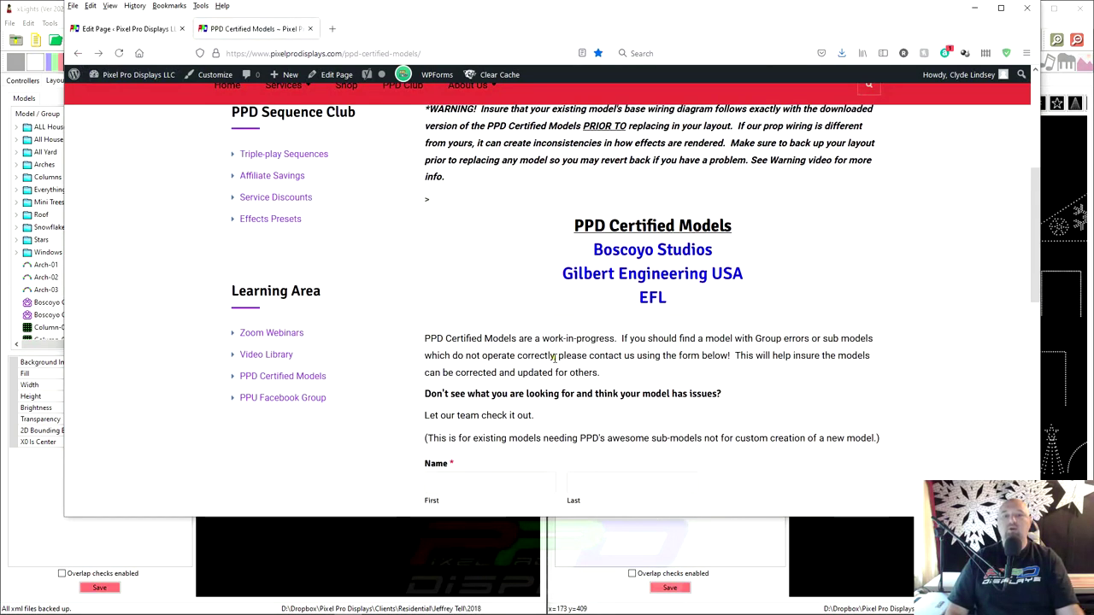
pyautogui.scroll(-3, 554, 357)
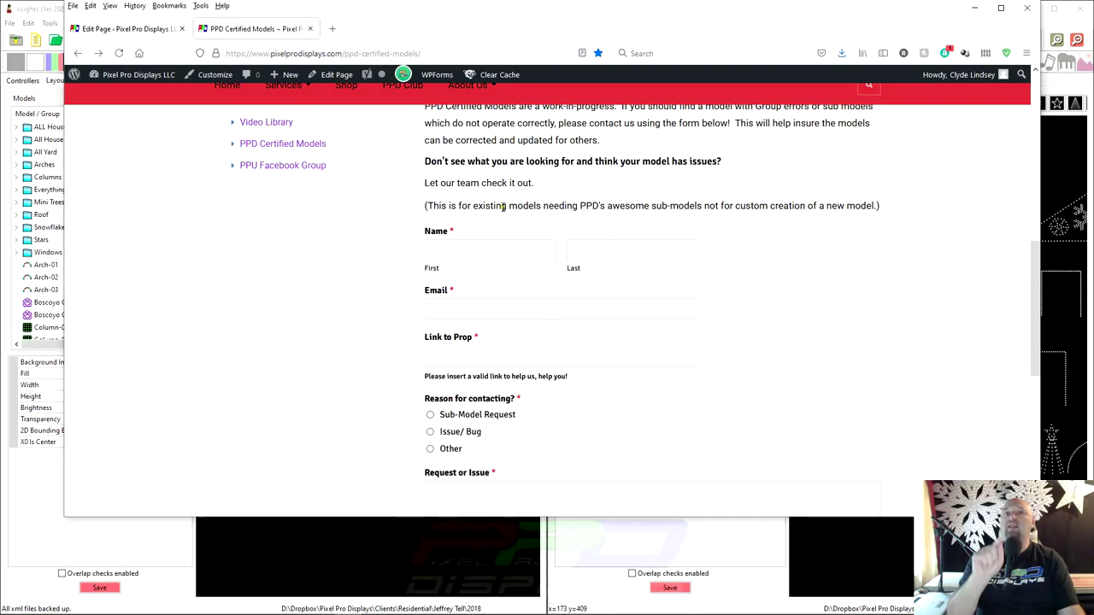
pyautogui.rightClick(157, 174)
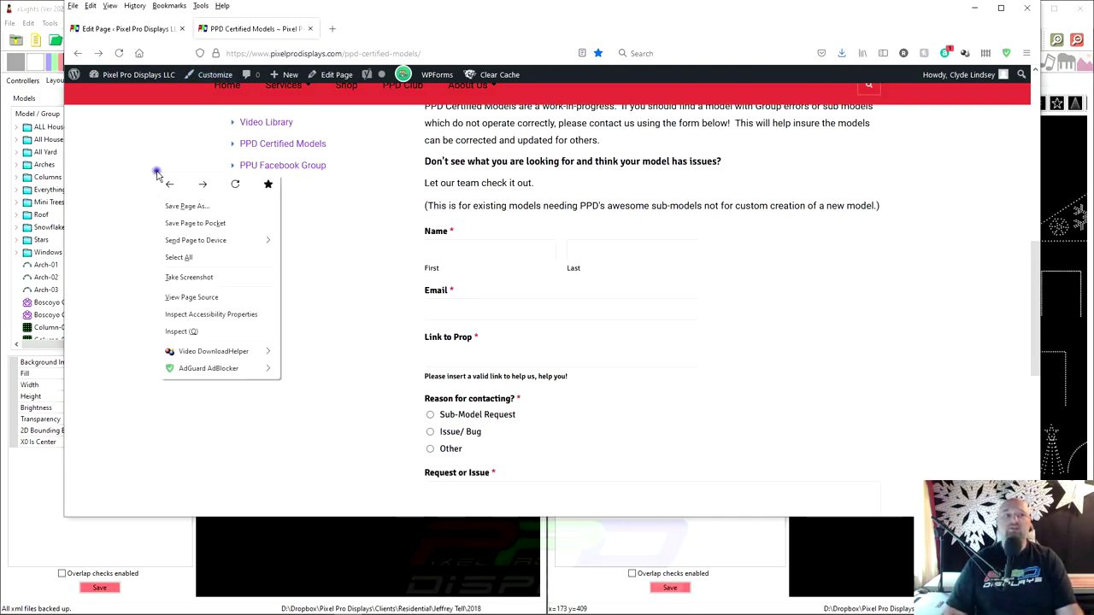
pyautogui.click(203, 184)
pyautogui.scroll(-5, 498, 380)
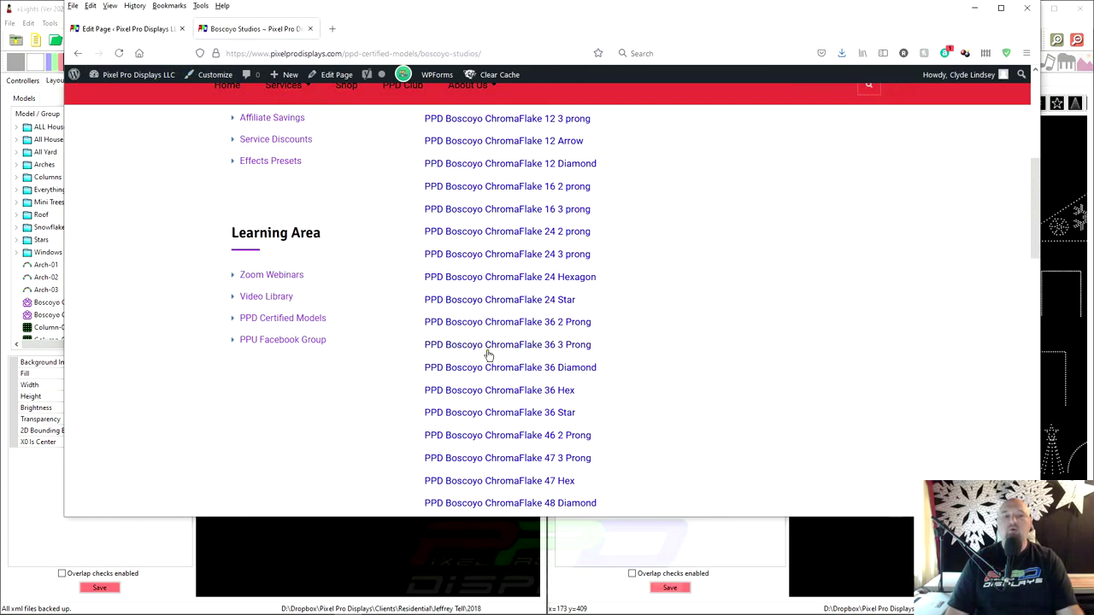
# Direct-download PPD Boscoyo ChromaFlake 36 3 Prong.xmodel from Dropbox and check it in downloads.
pyautogui.click(535, 345)
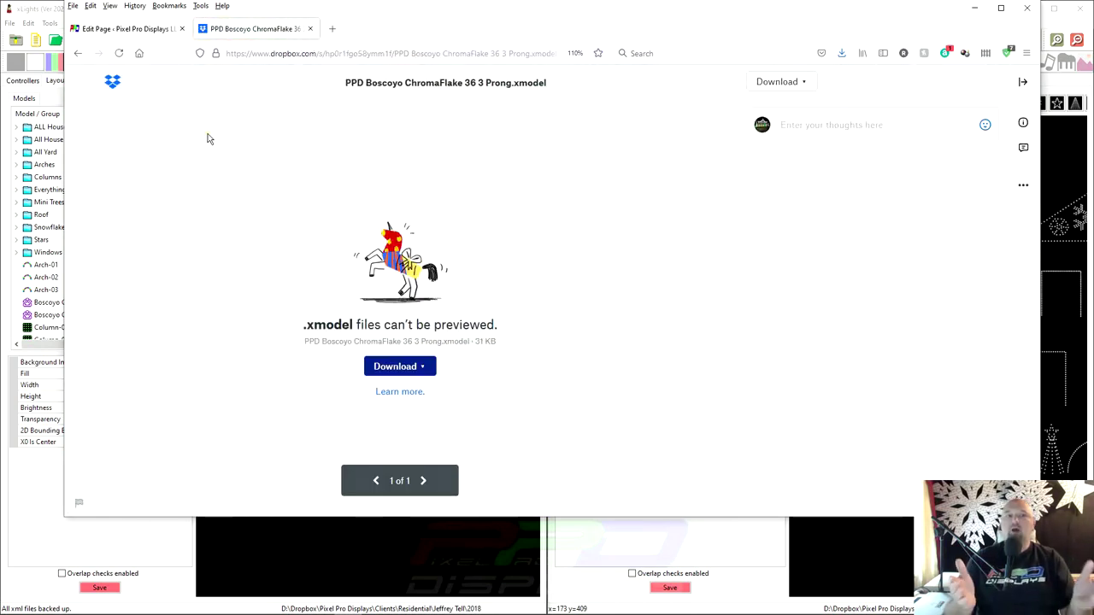
pyautogui.click(399, 369)
pyautogui.click(382, 396)
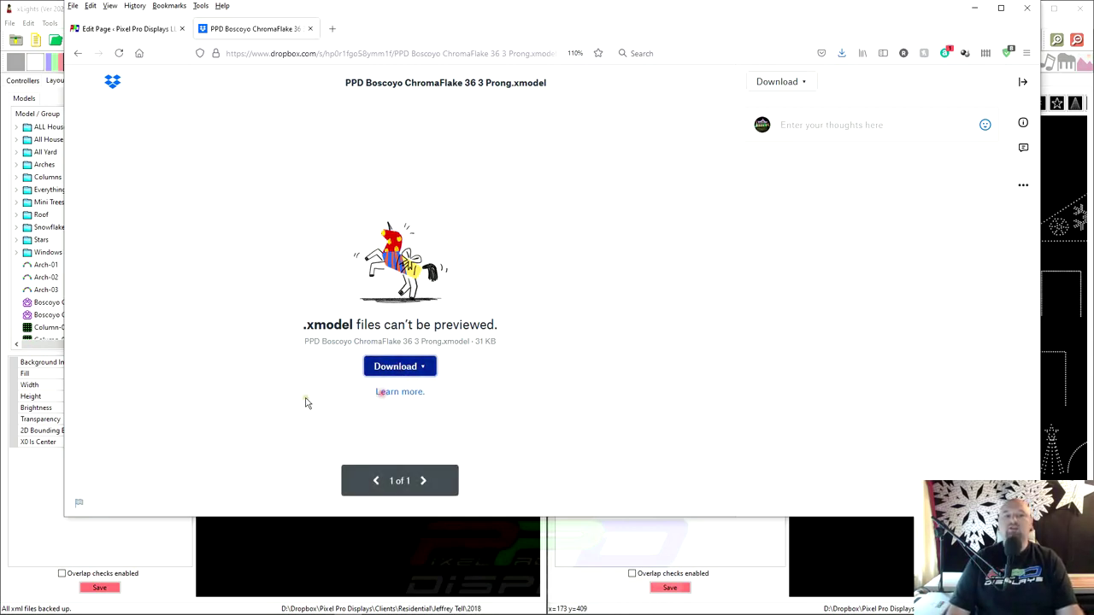
pyautogui.moveTo(359, 149); pyautogui.dragTo(354, 126)
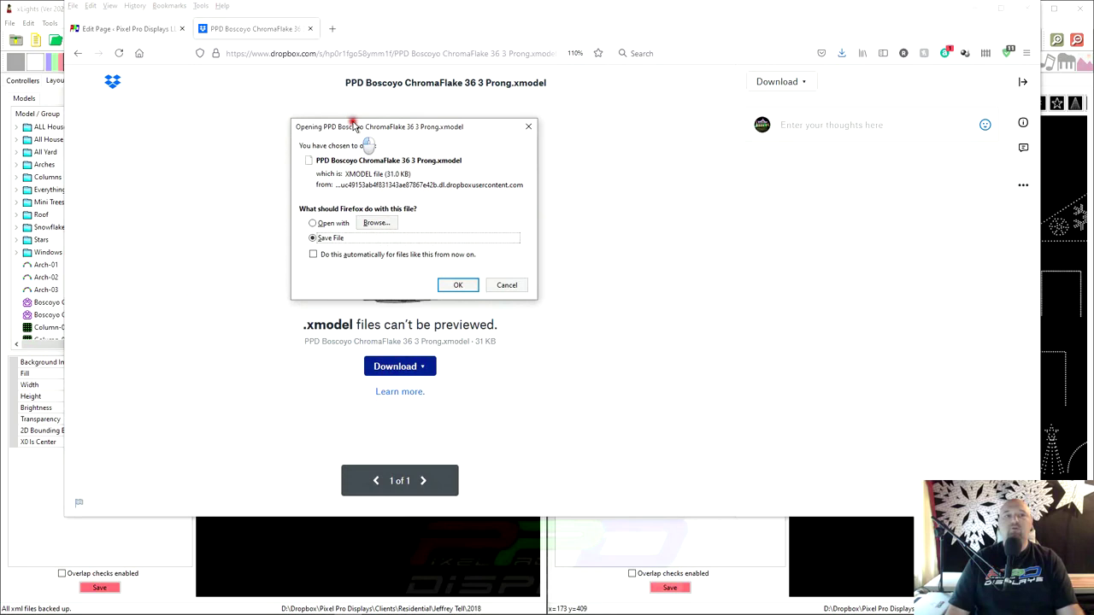
pyautogui.click(457, 286)
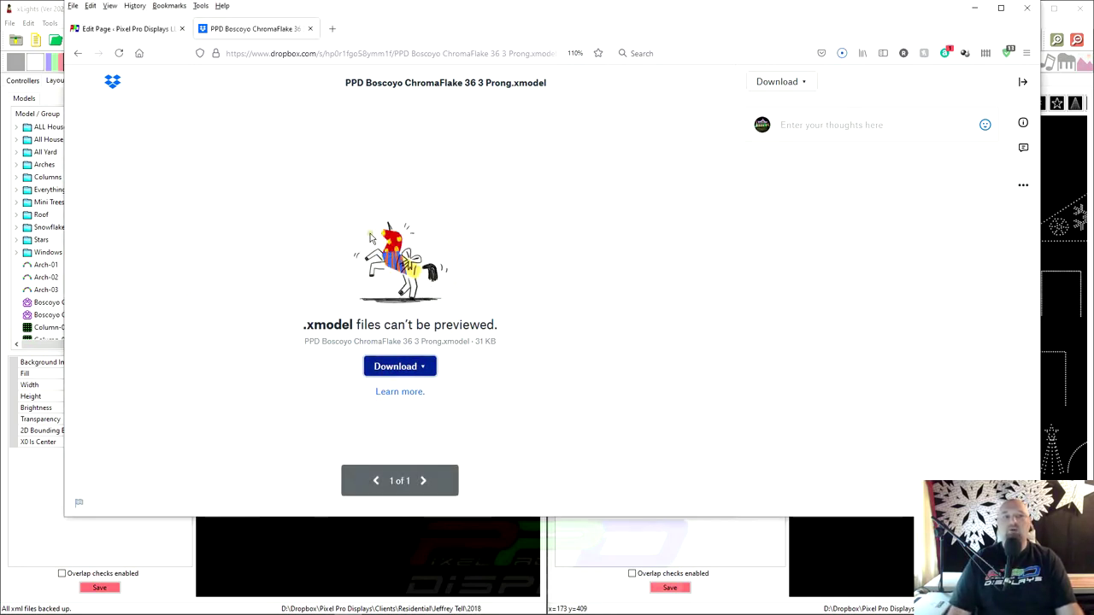
pyautogui.click(841, 57)
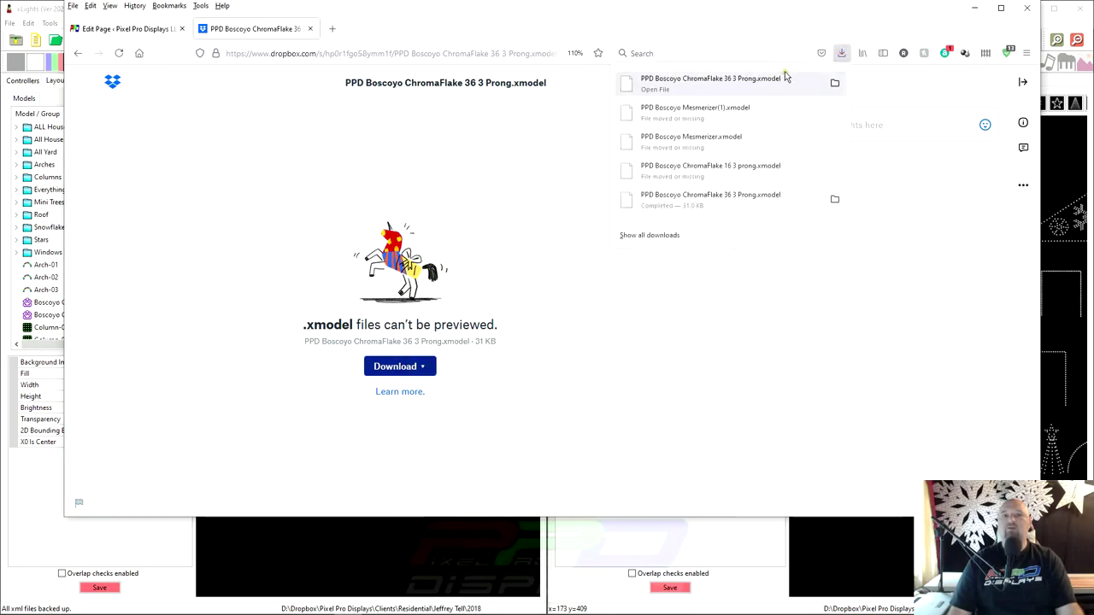
# Return to xLights, widen the left layout window and mark where the model goes.
pyautogui.press('super+Down')
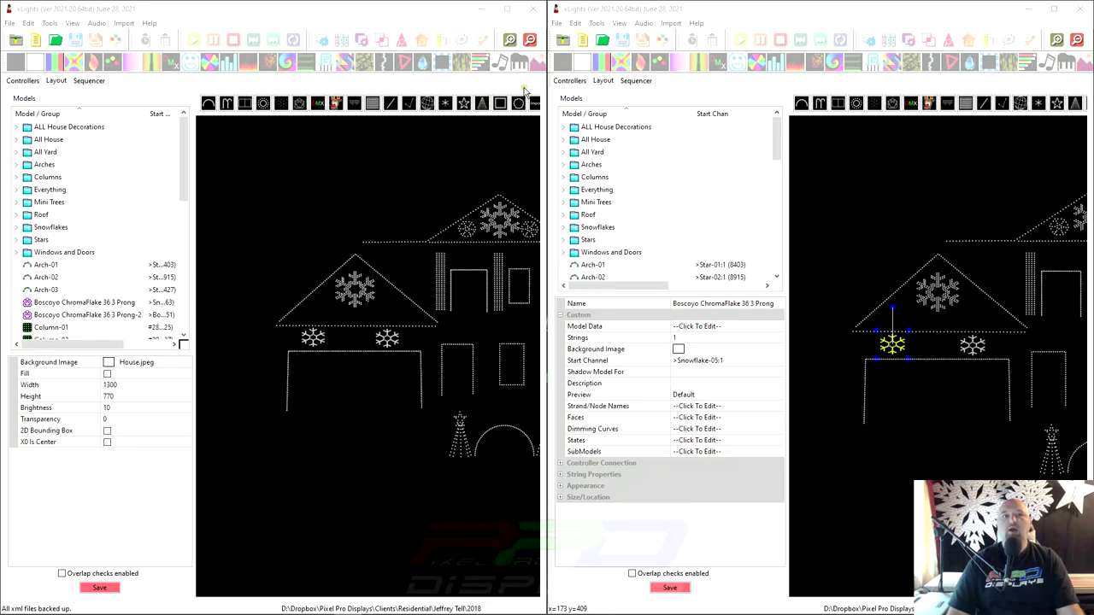
pyautogui.click(531, 118)
pyautogui.moveTo(541, 73); pyautogui.dragTo(639, 30)
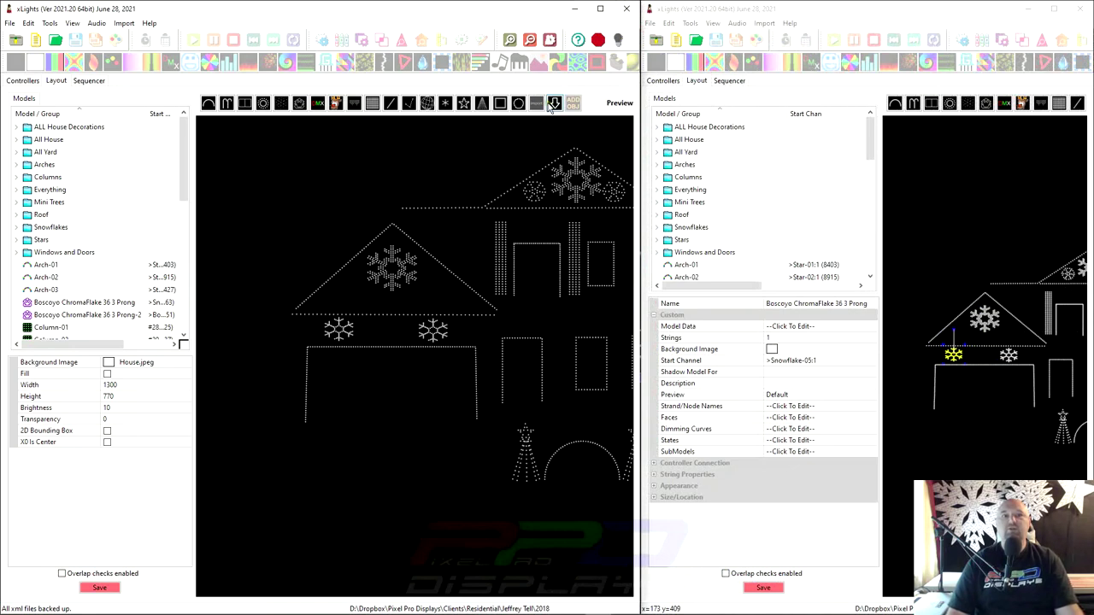
pyautogui.moveTo(228, 207); pyautogui.dragTo(283, 247)
pyautogui.scroll(5, 67, 139)
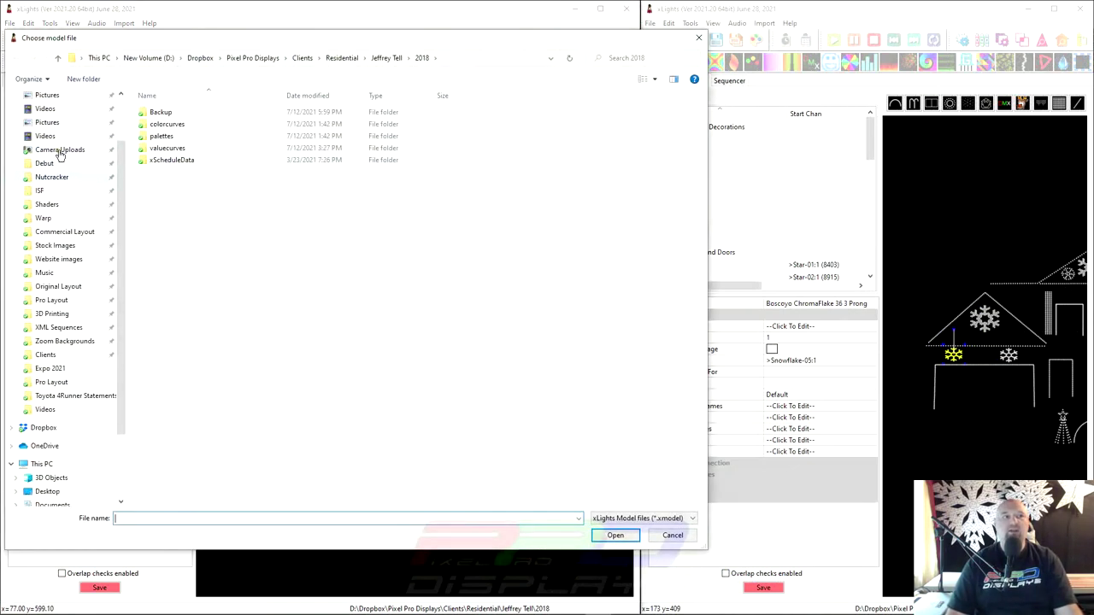
# Import PPD Boscoyo ChromaFlake 36 3 Prong.xmodel, adding it to groups and dismissing both warnings.
pyautogui.click(53, 130)
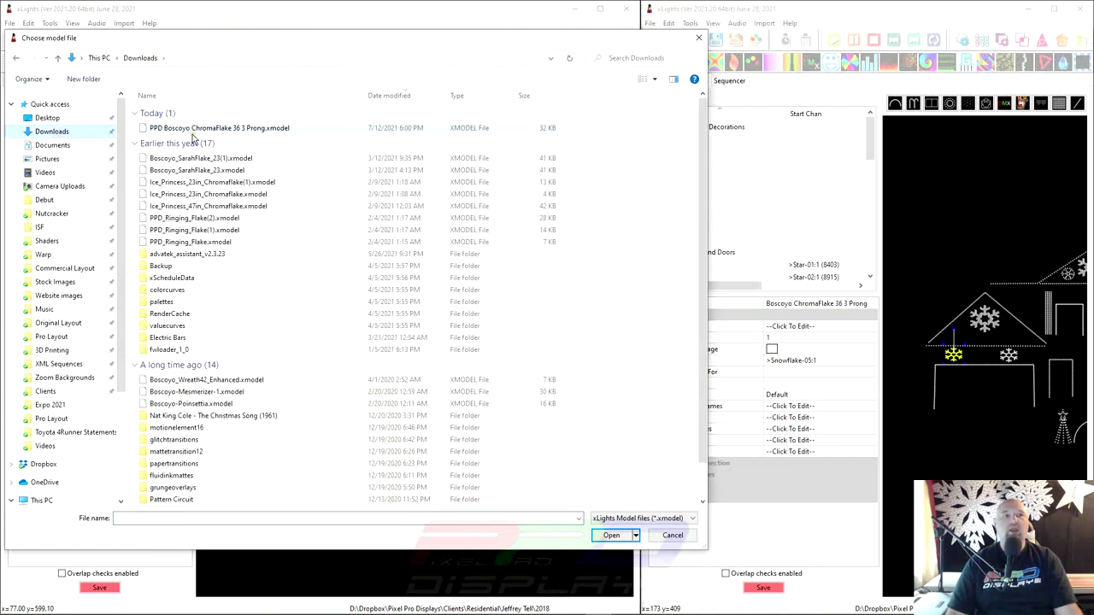
pyautogui.click(218, 128)
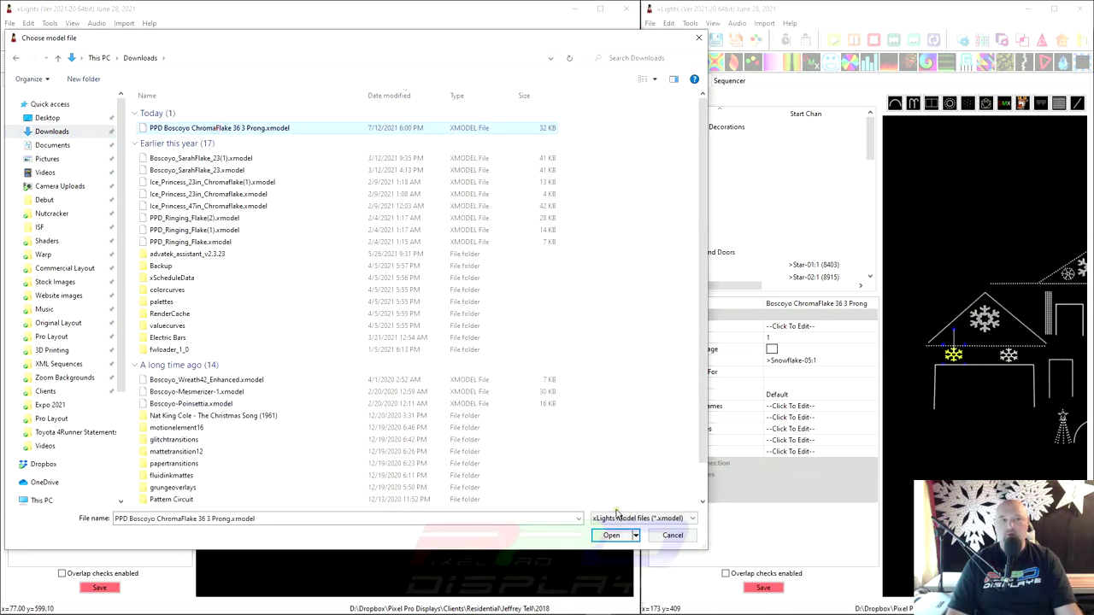
pyautogui.click(615, 536)
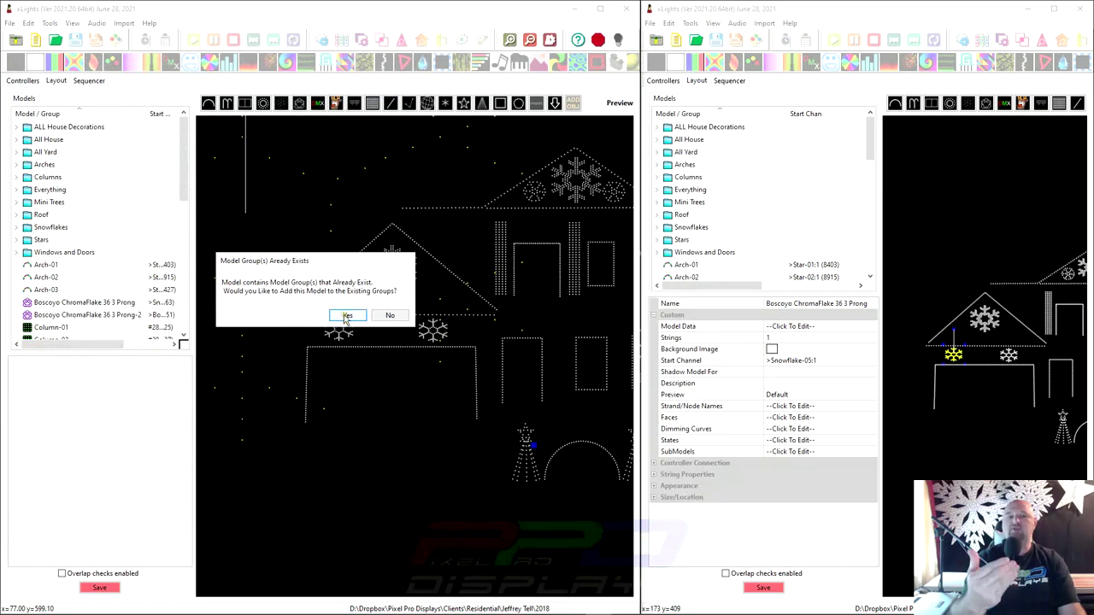
pyautogui.click(345, 317)
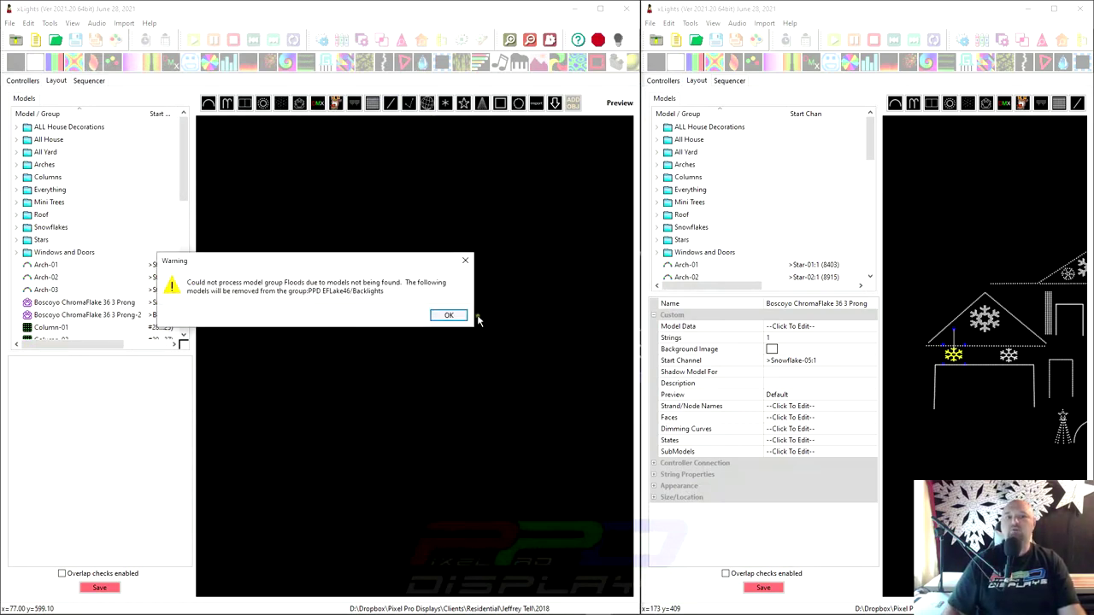
pyautogui.click(451, 315)
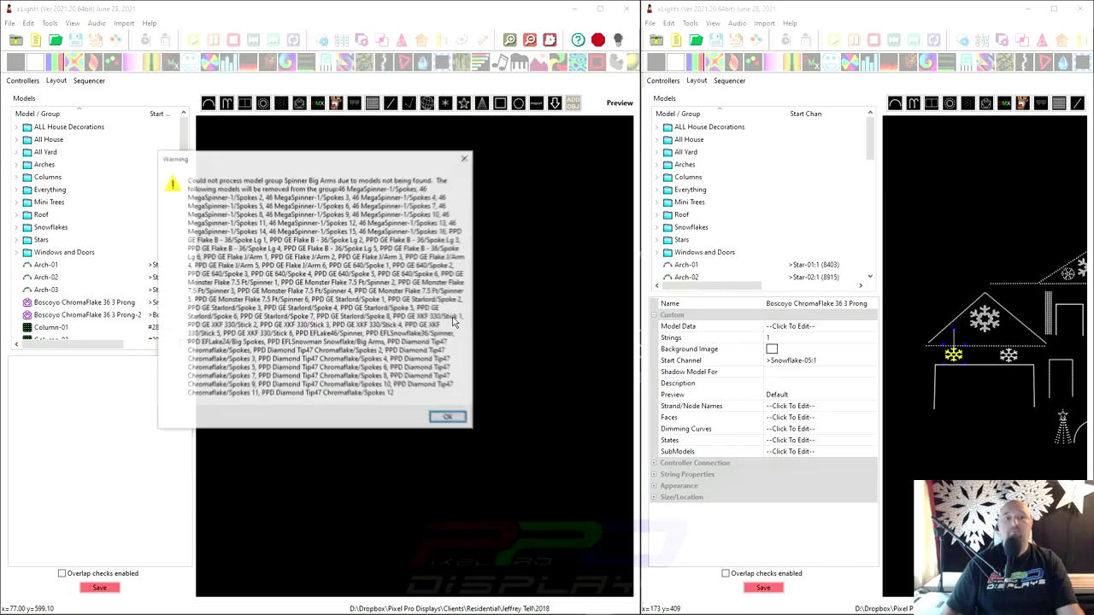
pyautogui.press('Return')
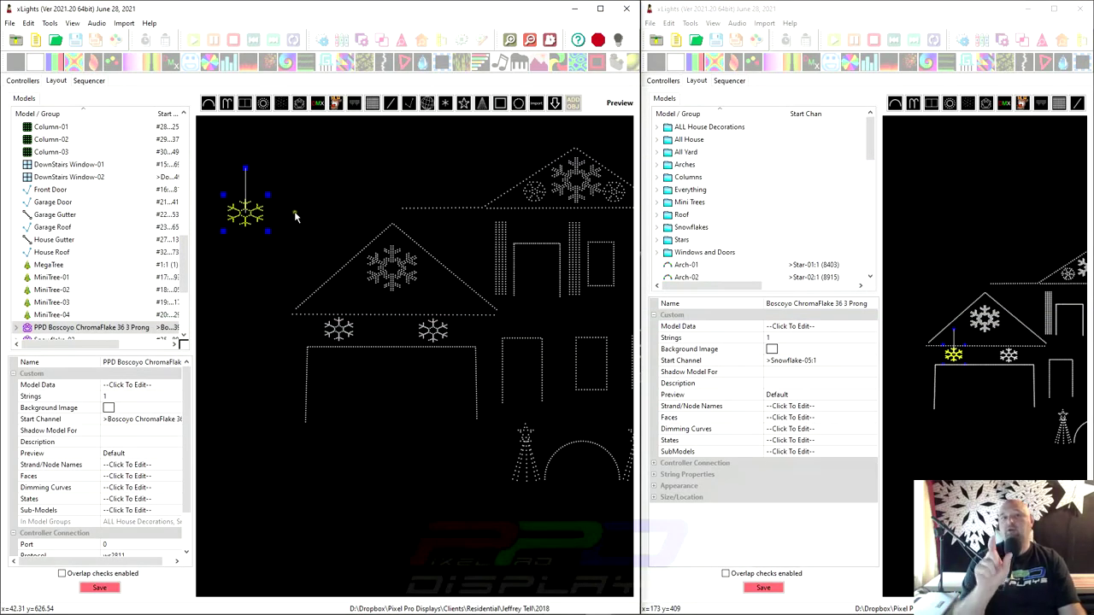
# Place the new ChromaFlake left of the roof snowflakes and select its Arms submodel.
pyautogui.moveTo(245, 224); pyautogui.dragTo(268, 338)
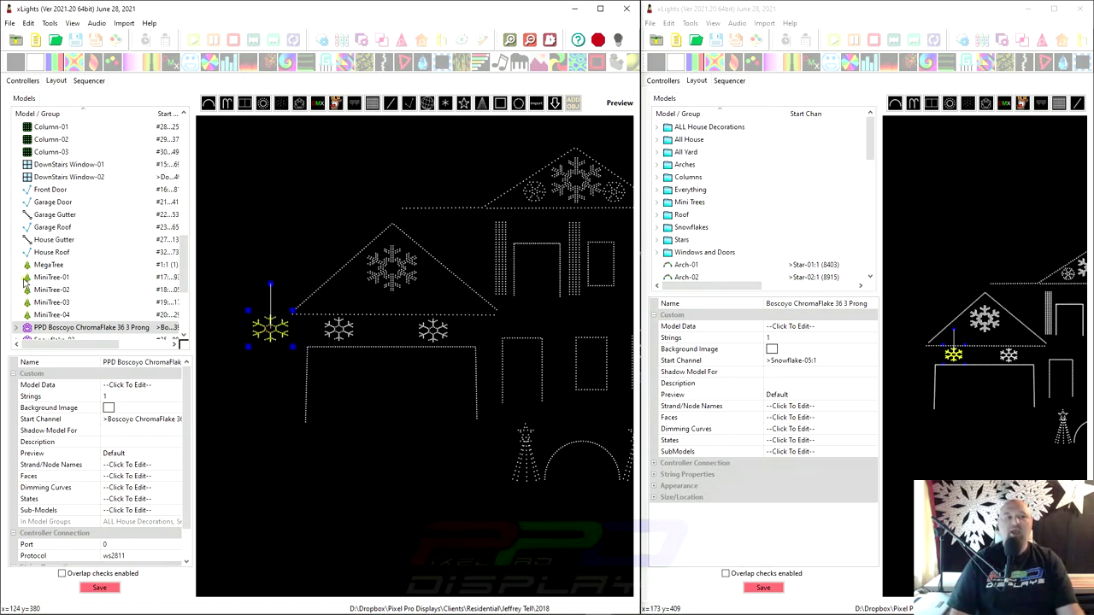
pyautogui.hotkey('ctrl', 'v')
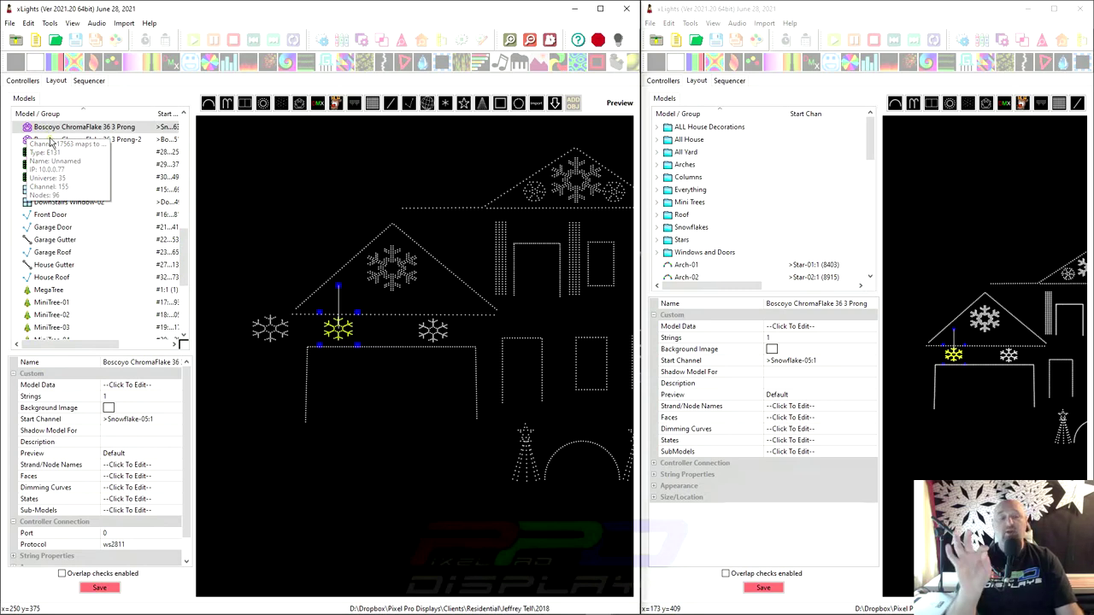
pyautogui.click(269, 340)
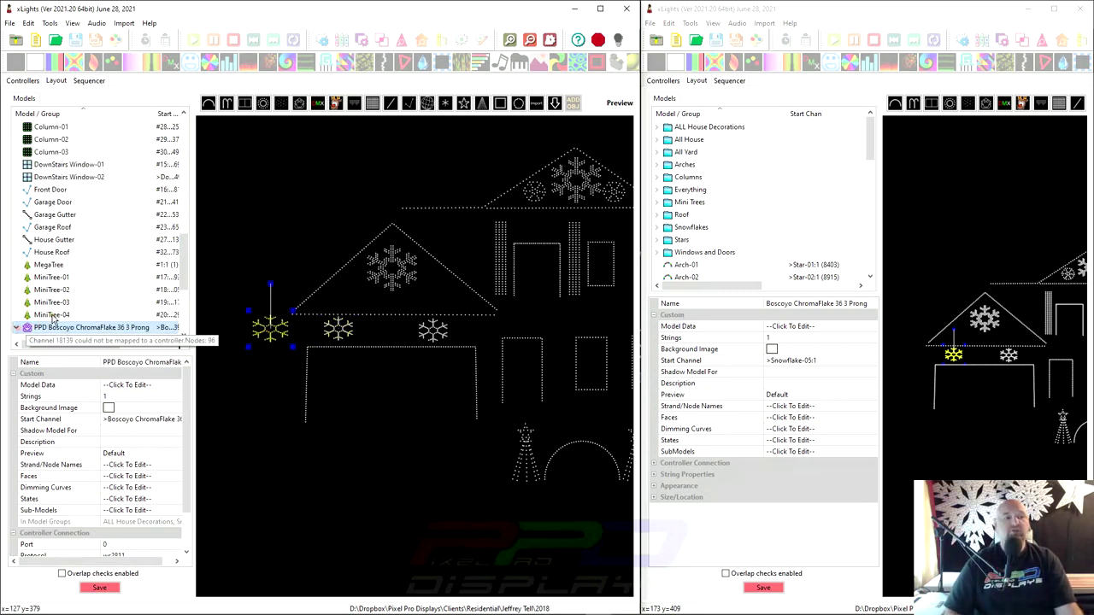
pyautogui.scroll(5, 64, 227)
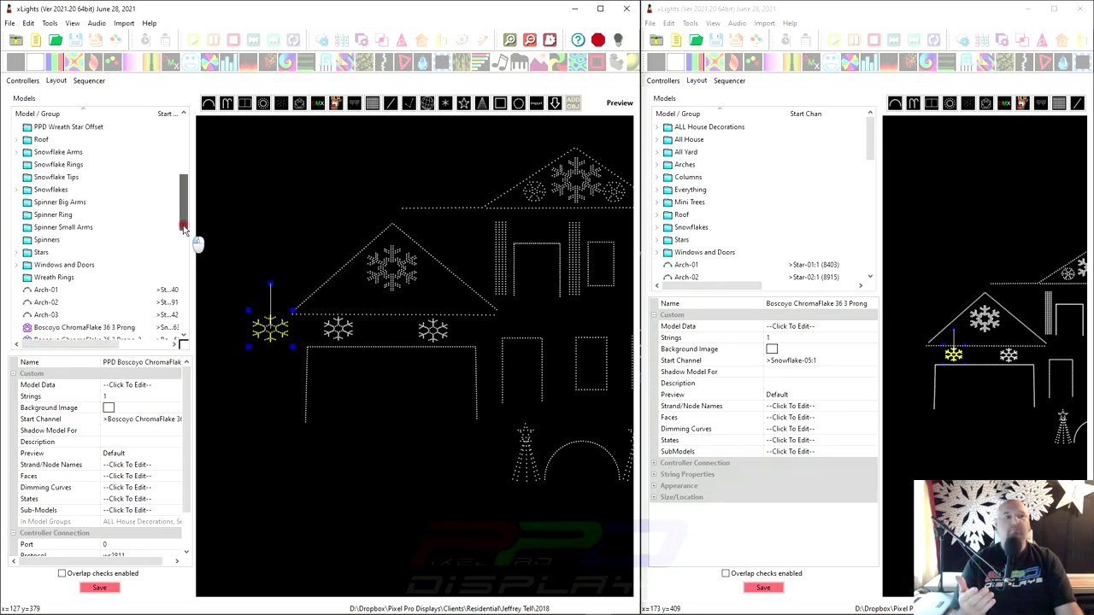
pyautogui.moveTo(183, 226); pyautogui.dragTo(181, 292)
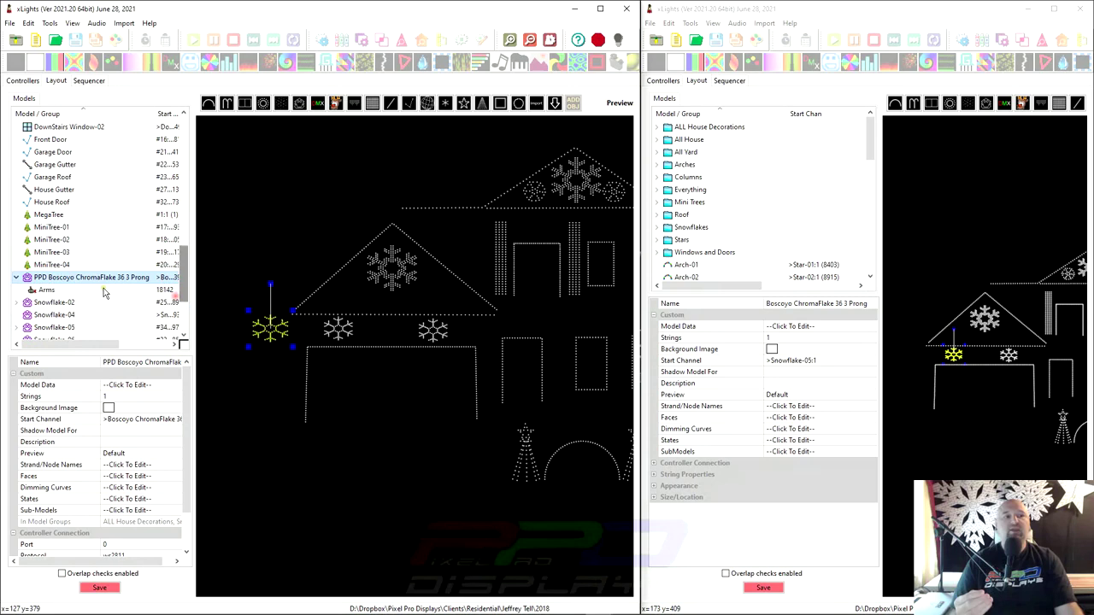
pyautogui.click(47, 290)
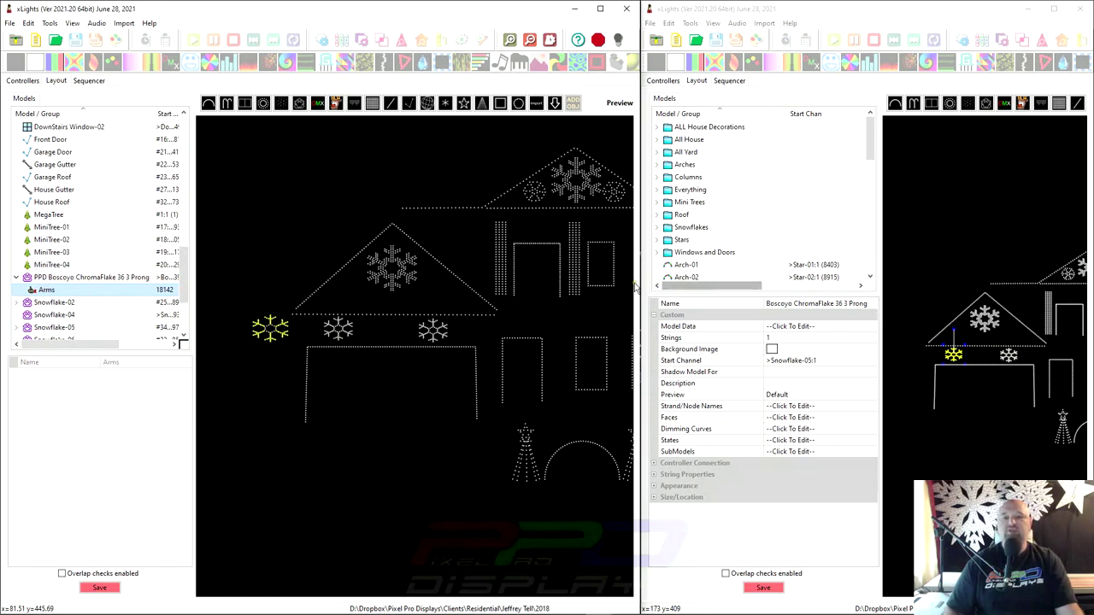
# Select both snowflakes and open the new PPD ChromaFlake's custom model grid, moving it up.
pyautogui.moveTo(636, 289); pyautogui.dragTo(557, 299)
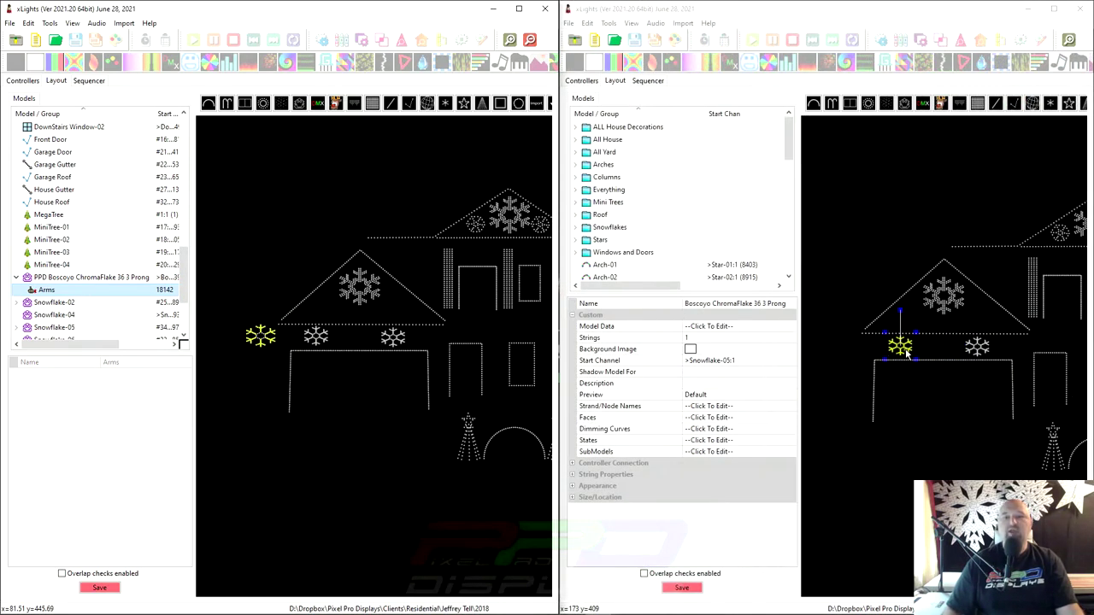
pyautogui.click(703, 326)
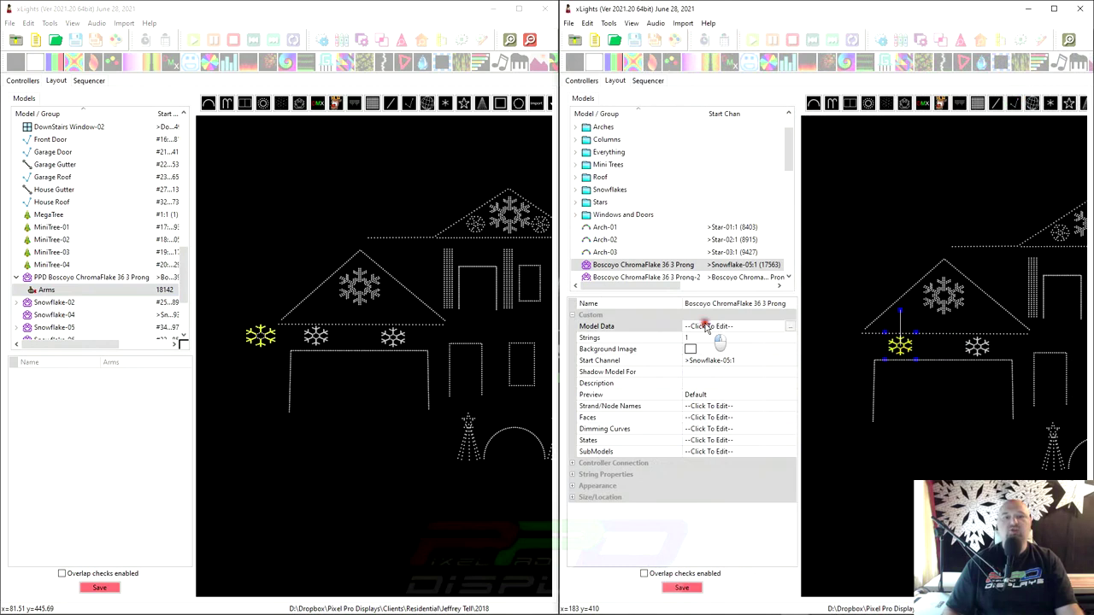
pyautogui.click(257, 335)
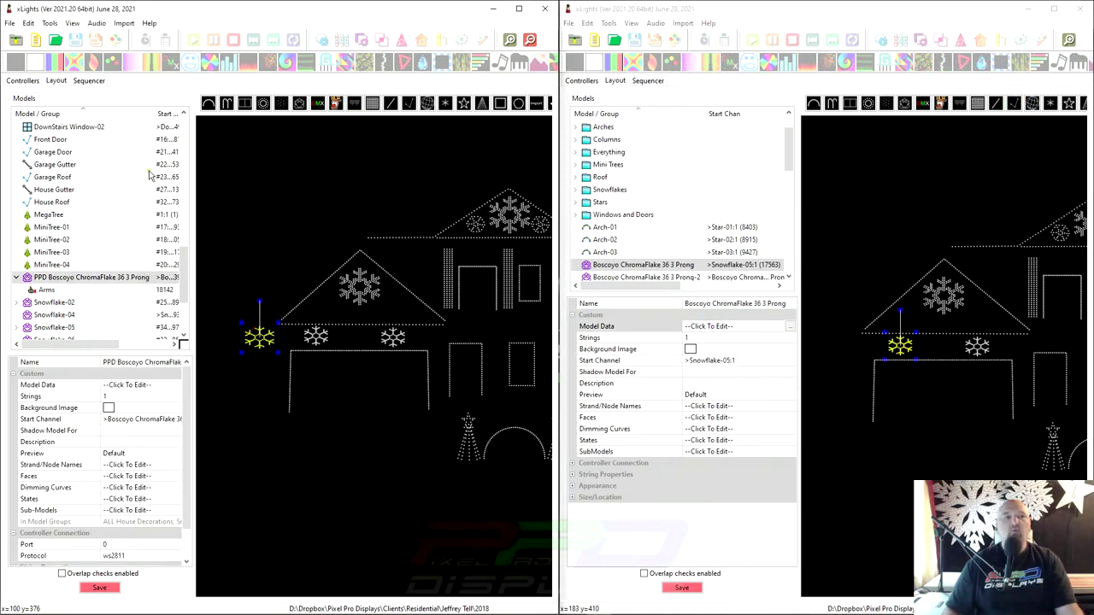
pyautogui.click(141, 384)
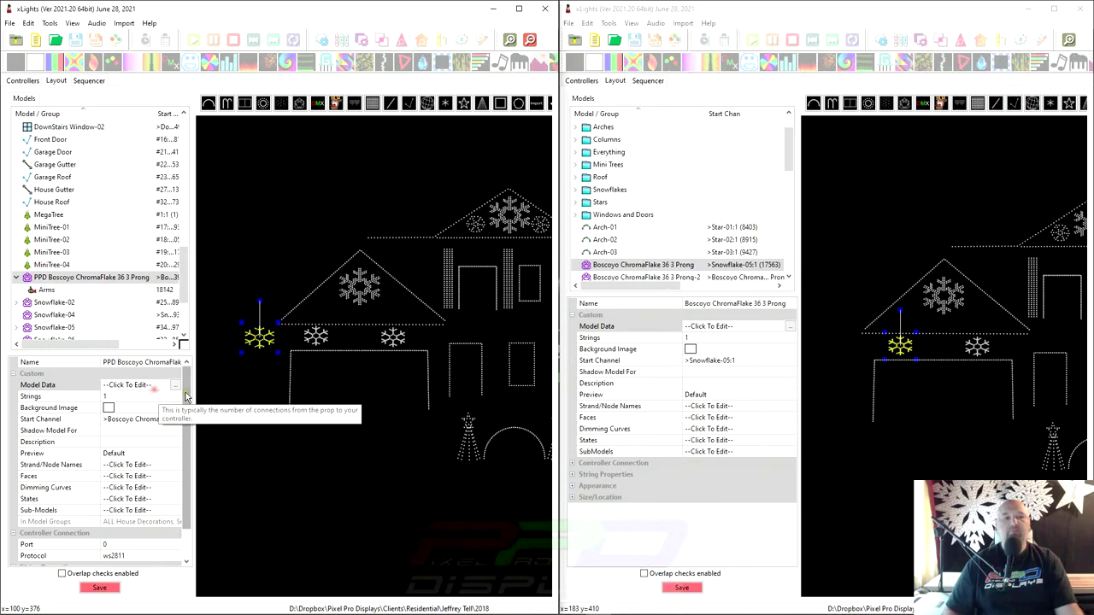
pyautogui.click(177, 385)
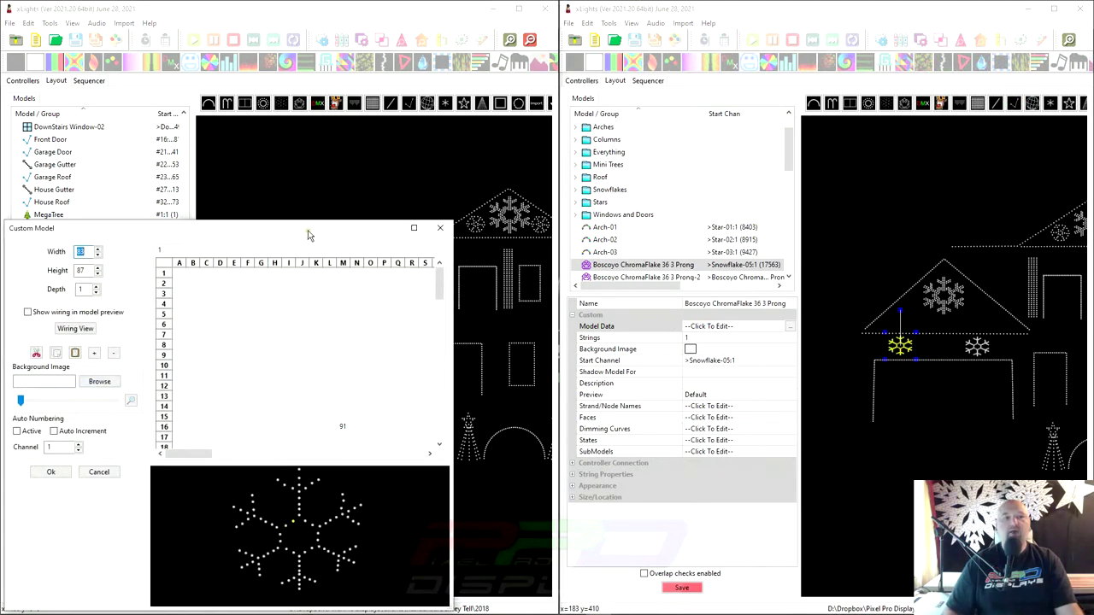
pyautogui.moveTo(309, 235); pyautogui.dragTo(306, 73)
# Open the original ChromaFlake's custom model grid and move it to the upper right.
pyautogui.click(790, 328)
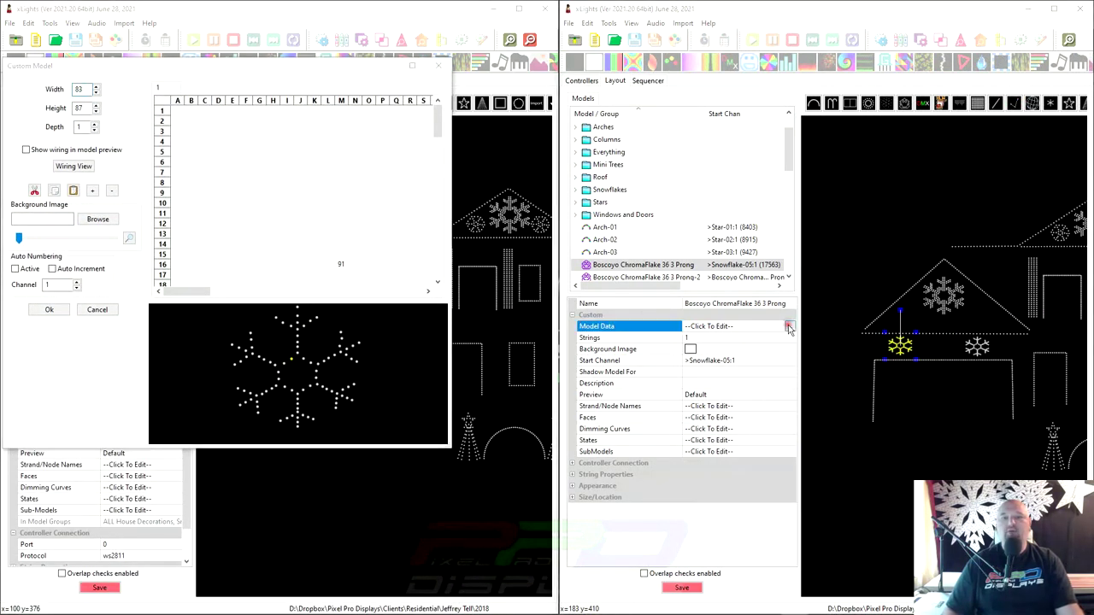
pyautogui.click(789, 328)
pyautogui.moveTo(752, 229); pyautogui.dragTo(864, 13)
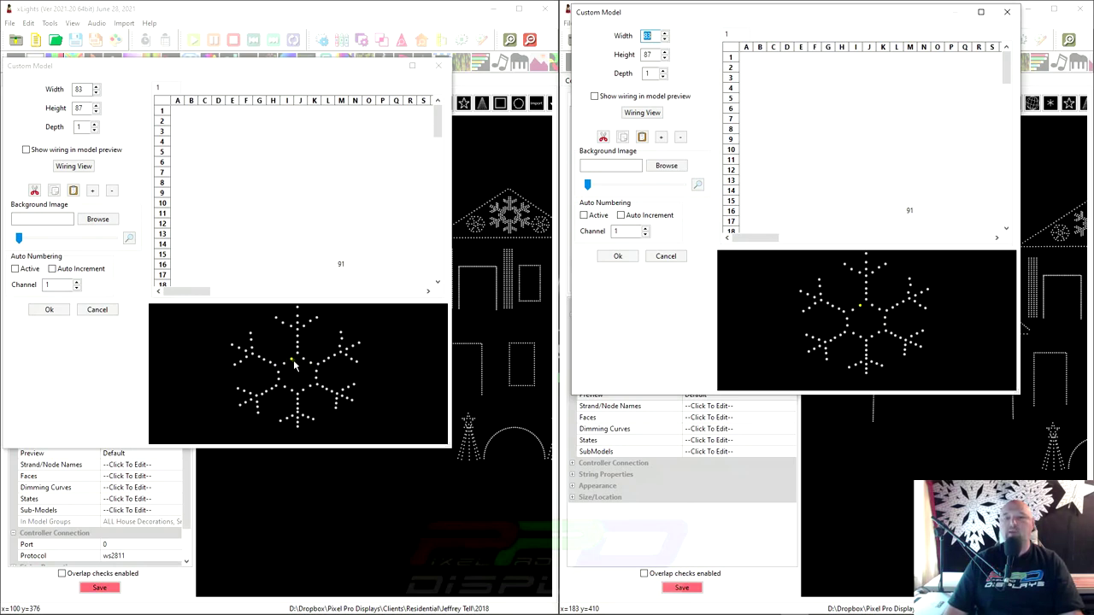
# Scroll the new PPD ChromaFlake grid to bring its numbered nodes into view.
pyautogui.moveTo(205, 291); pyautogui.dragTo(284, 307)
pyautogui.scroll(-5, 284, 261)
pyautogui.scroll(-3, 284, 261)
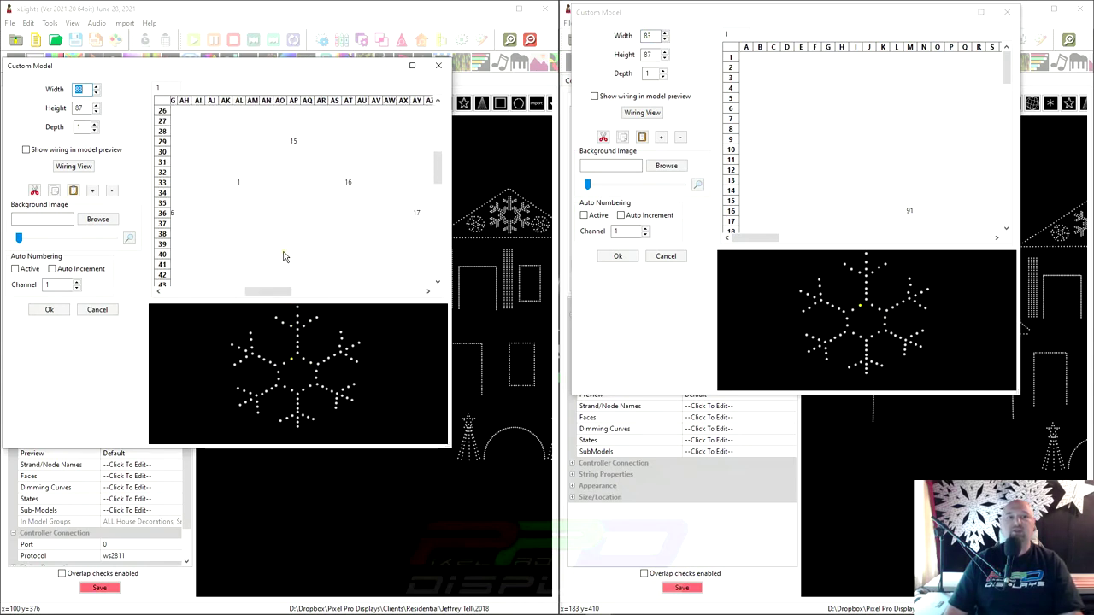
pyautogui.scroll(5, 242, 149)
pyautogui.scroll(5, 296, 147)
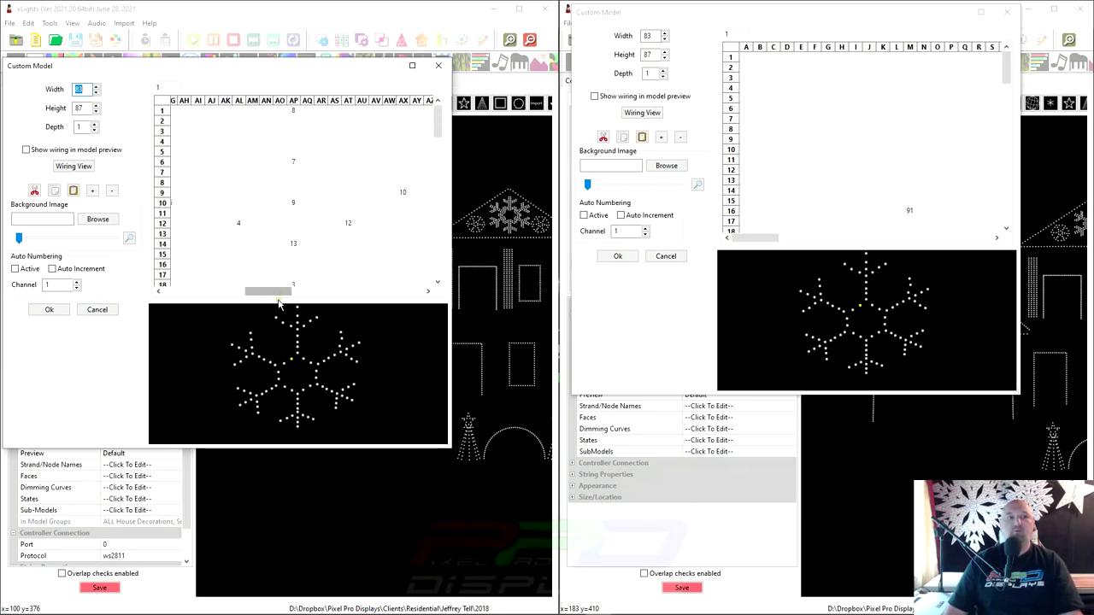
pyautogui.moveTo(278, 291); pyautogui.dragTo(258, 292)
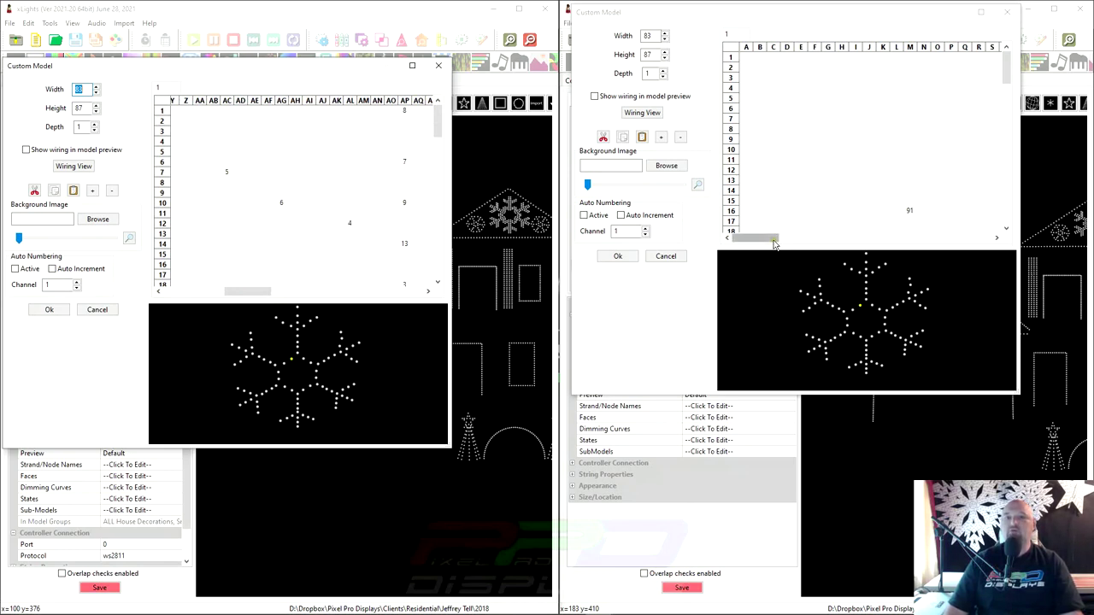
# Scroll the original ChromaFlake grid to show nodes 7, 8, 9, 10, 12 and 13.
pyautogui.moveTo(773, 238); pyautogui.dragTo(865, 254)
pyautogui.scroll(-3, 829, 178)
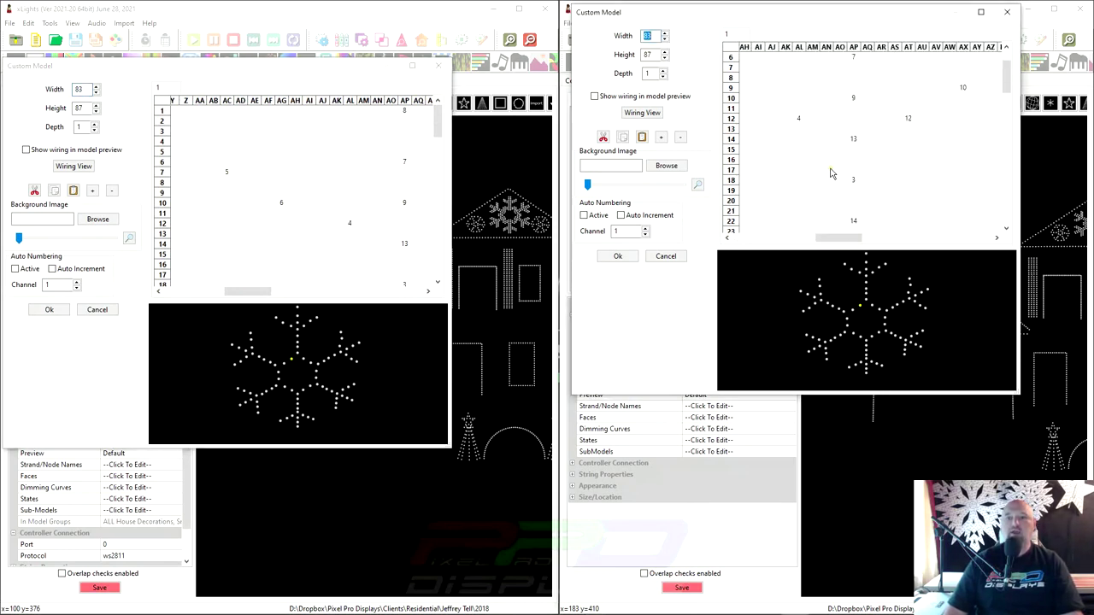
pyautogui.scroll(-3, 826, 178)
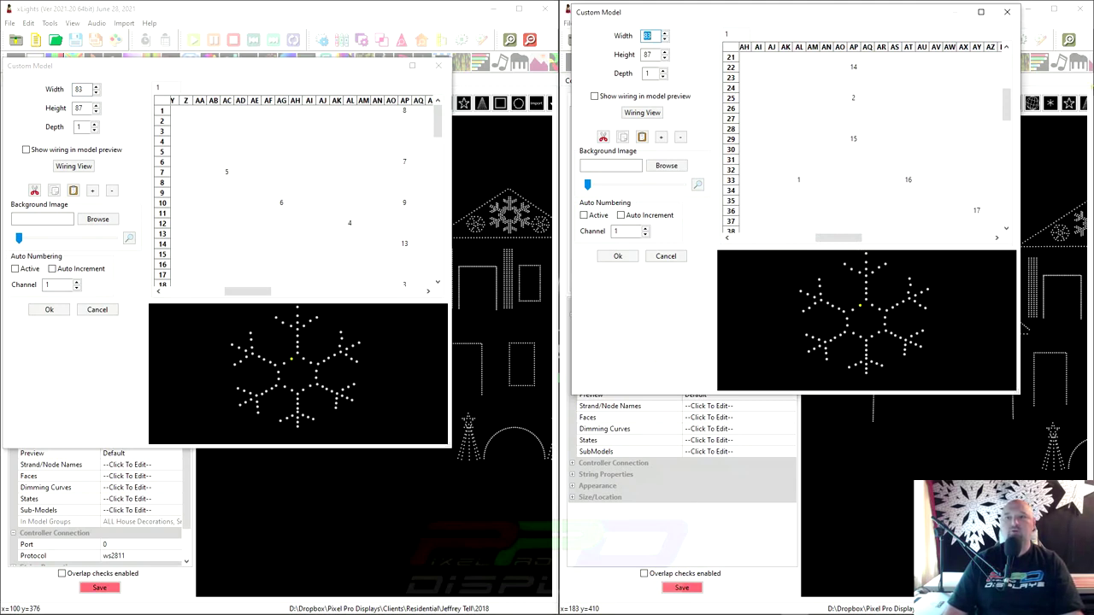
pyautogui.moveTo(1006, 107); pyautogui.dragTo(1008, 76)
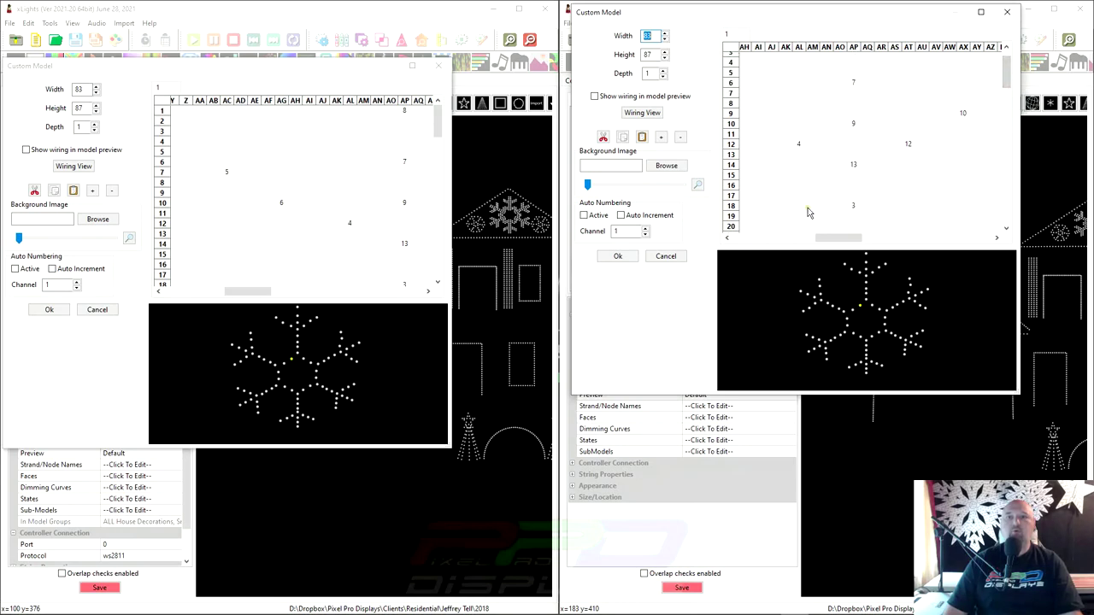
pyautogui.moveTo(829, 237)
pyautogui.mouseDown()
pyautogui.moveTo(813, 237)
pyautogui.moveTo(830, 237)
pyautogui.mouseUp()
pyautogui.scroll(1, 845, 124)
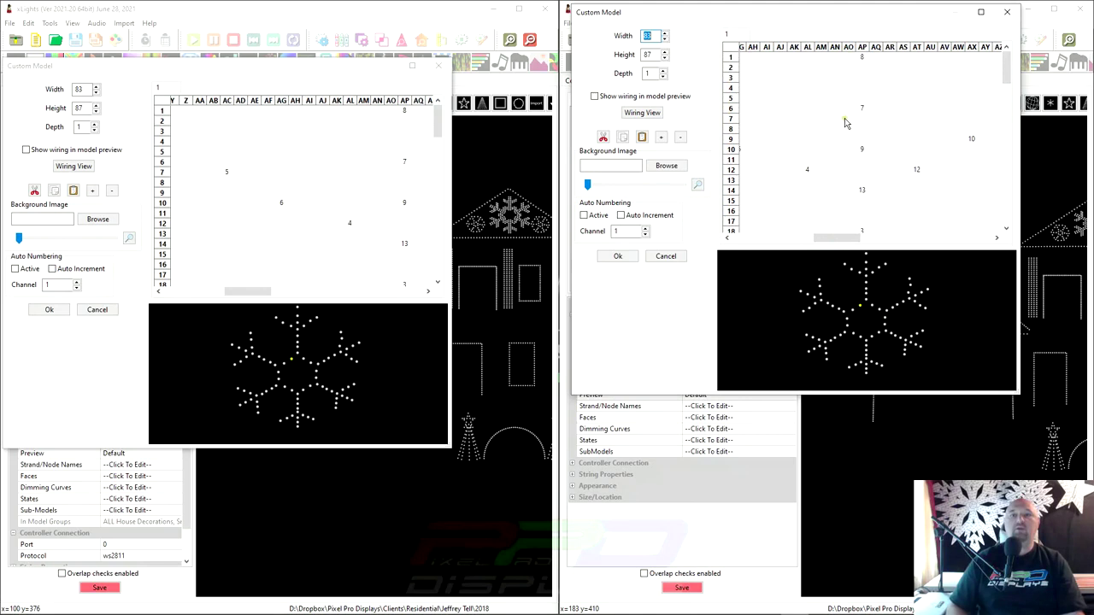